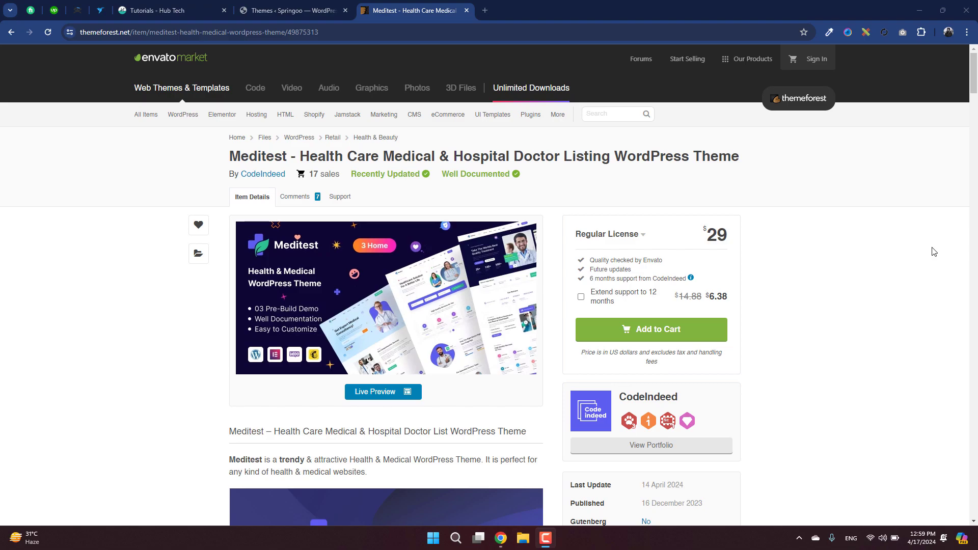
- Examine the Meditest item page on ThemeForest, including its appointment system, WooCommerce, pre-built demo and header style sections
{"action": "scroll", "coordinate": [793, 382], "scroll_direction": "down", "scroll_amount": 6}
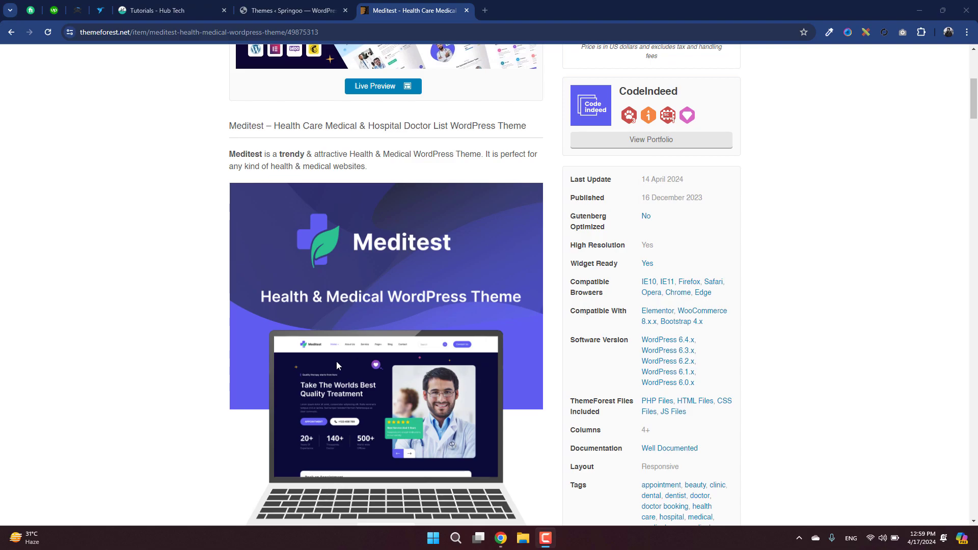
{"action": "scroll", "coordinate": [336, 363], "scroll_direction": "down", "scroll_amount": 2}
{"action": "scroll", "coordinate": [337, 363], "scroll_direction": "up", "scroll_amount": 2}
{"action": "scroll", "coordinate": [336, 365], "scroll_direction": "up", "scroll_amount": 4}
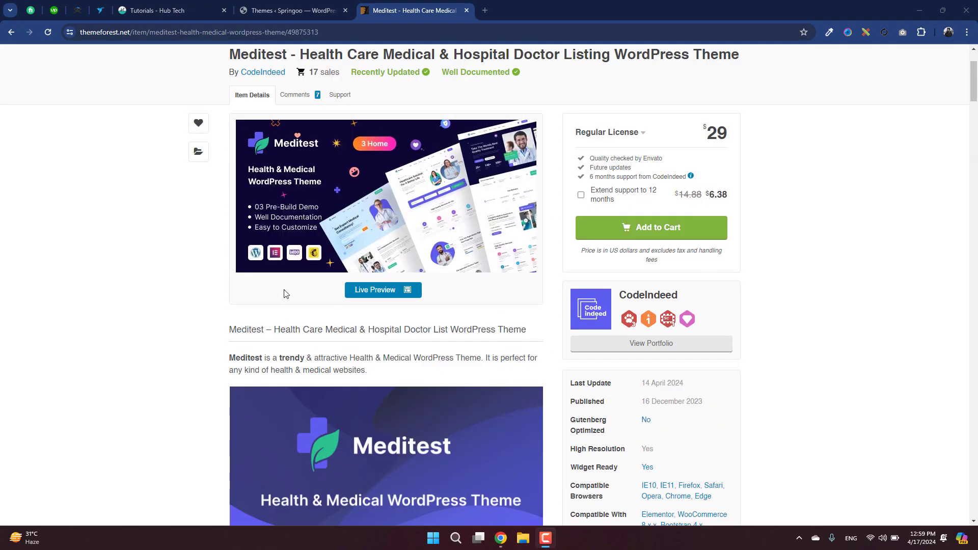
{"action": "scroll", "coordinate": [285, 294], "scroll_direction": "down", "scroll_amount": 9}
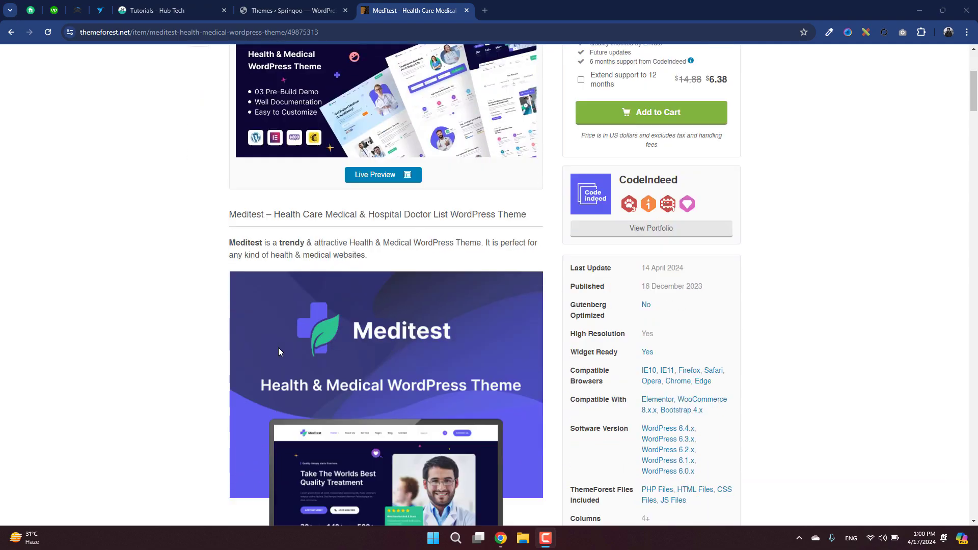
{"action": "scroll", "coordinate": [234, 403], "scroll_direction": "down", "scroll_amount": 6}
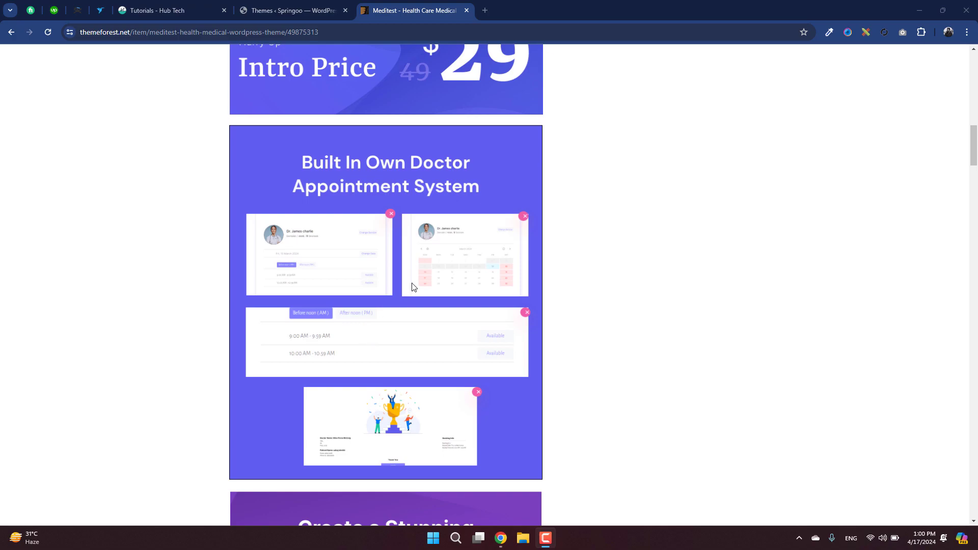
{"action": "scroll", "coordinate": [413, 287], "scroll_direction": "down", "scroll_amount": 1}
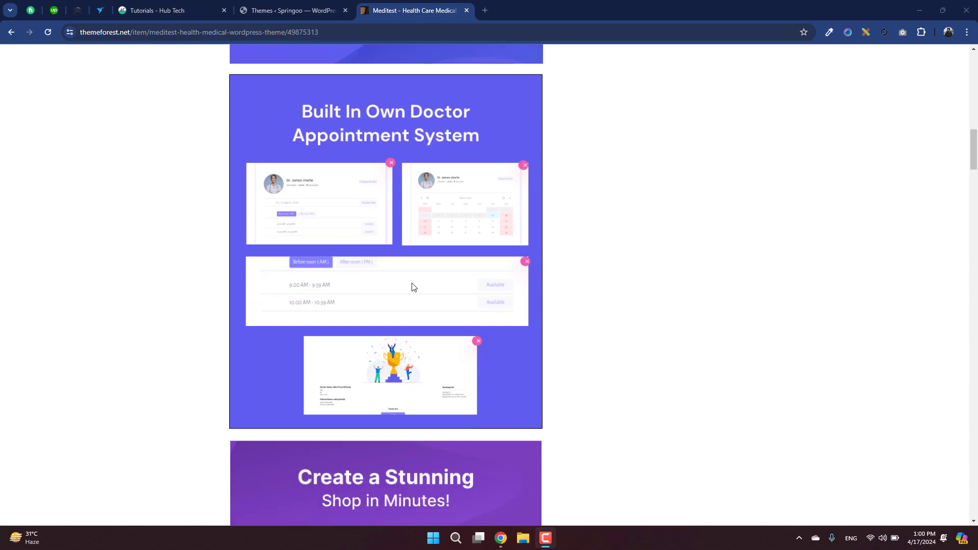
{"action": "scroll", "coordinate": [414, 286], "scroll_direction": "down", "scroll_amount": 4}
{"action": "scroll", "coordinate": [422, 435], "scroll_direction": "down", "scroll_amount": 3}
{"action": "scroll", "coordinate": [422, 435], "scroll_direction": "down", "scroll_amount": 1}
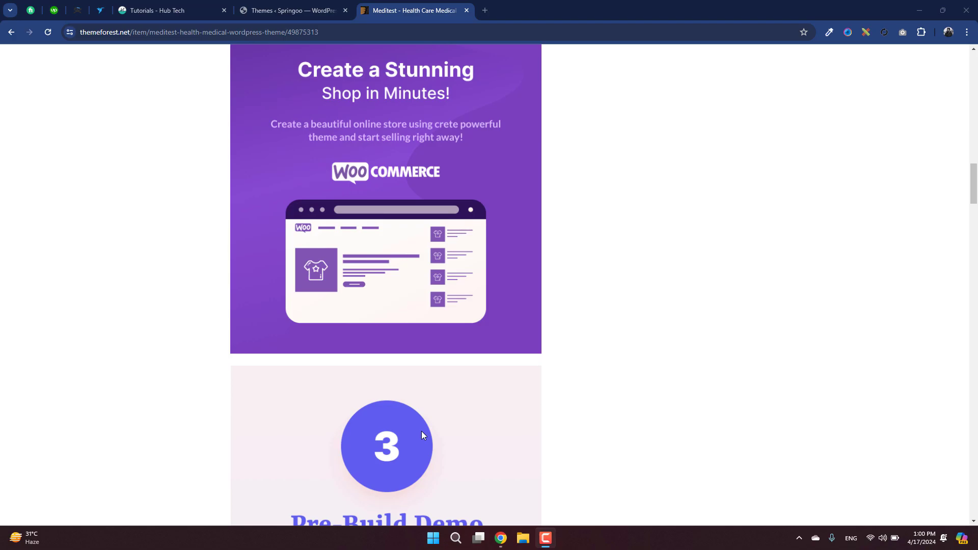
{"action": "scroll", "coordinate": [422, 434], "scroll_direction": "down", "scroll_amount": 5}
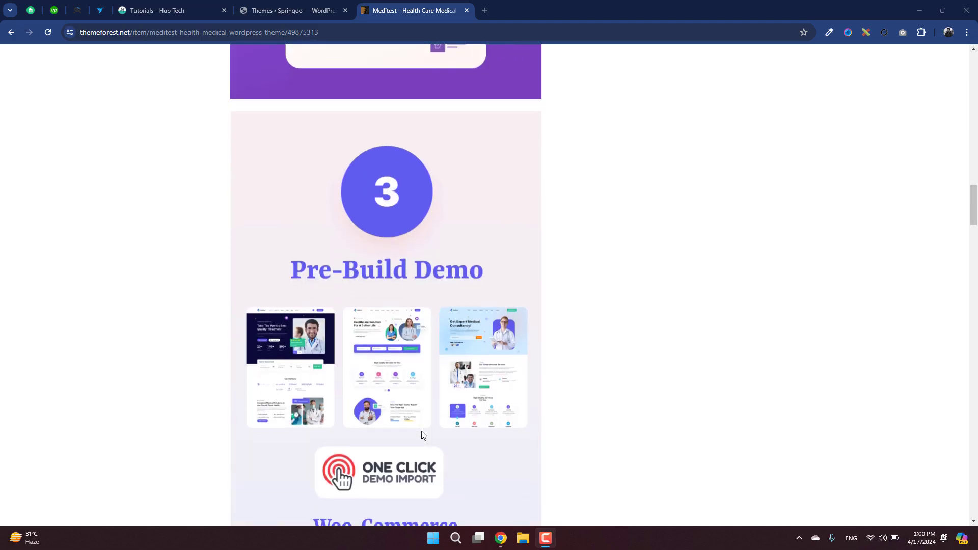
{"action": "scroll", "coordinate": [422, 435], "scroll_direction": "down", "scroll_amount": 2}
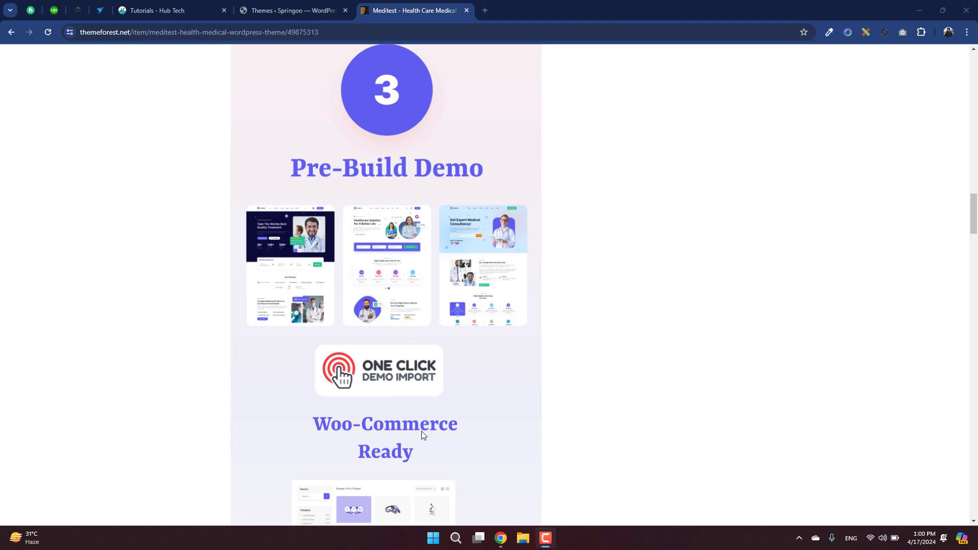
{"action": "scroll", "coordinate": [421, 434], "scroll_direction": "down", "scroll_amount": 2}
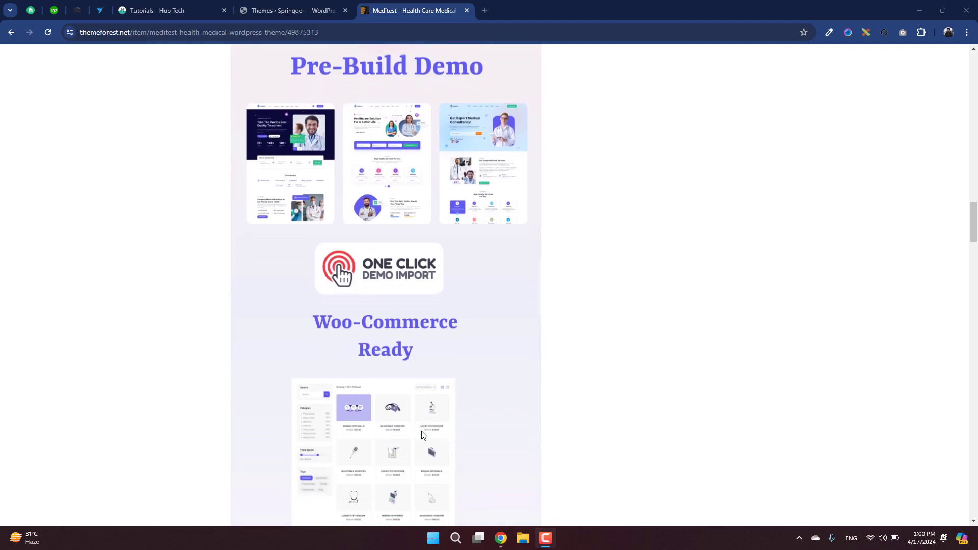
{"action": "scroll", "coordinate": [422, 435], "scroll_direction": "down", "scroll_amount": 7}
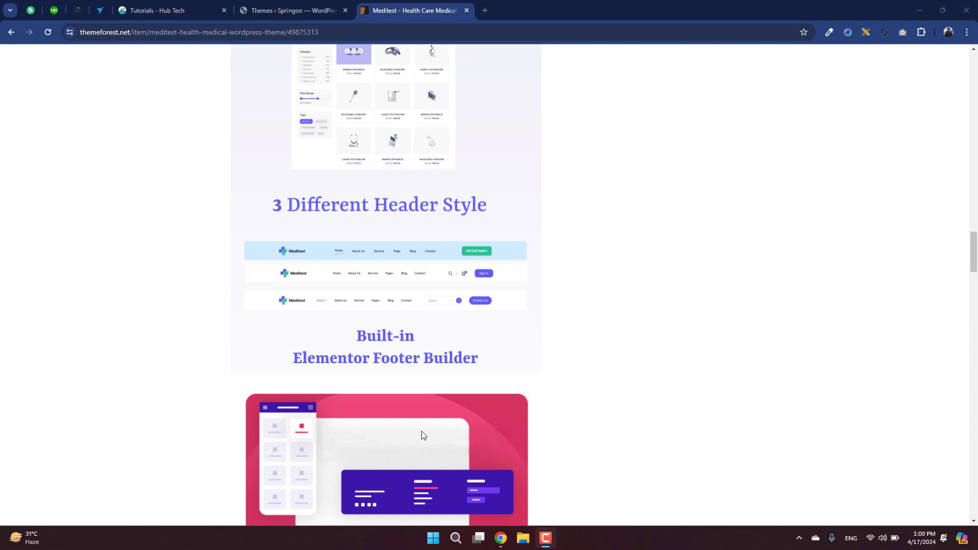
{"action": "scroll", "coordinate": [420, 431], "scroll_direction": "up", "scroll_amount": 20}
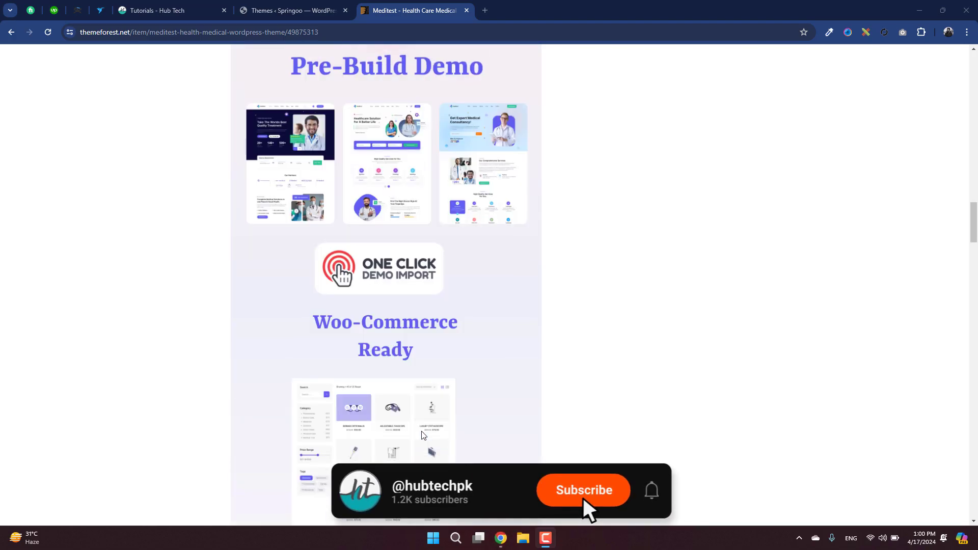
{"action": "scroll", "coordinate": [422, 435], "scroll_direction": "up", "scroll_amount": 6}
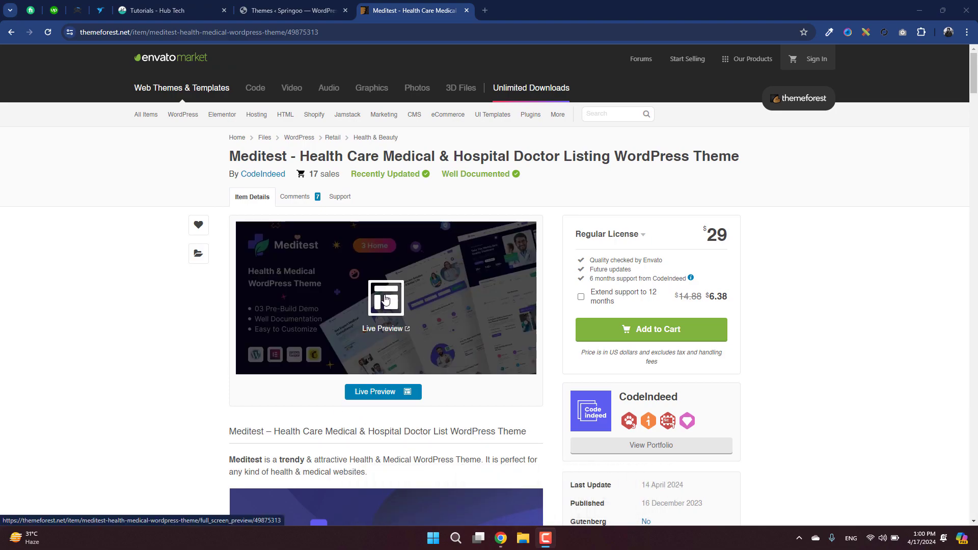
- Open the Meditest live preview and look through the Home, Service, Shop, Doctors Booking and Pages submenus
{"action": "left_click", "coordinate": [385, 301]}
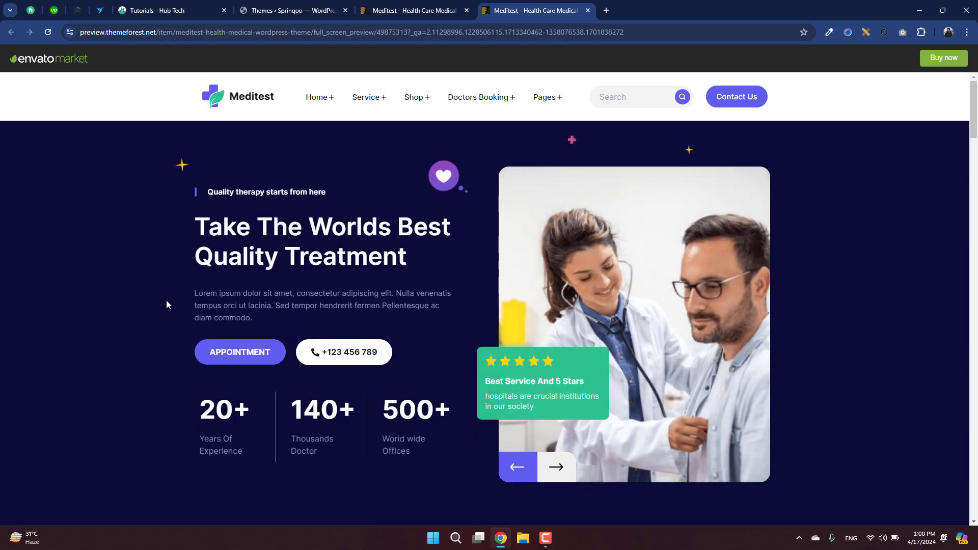
{"action": "mouse_move", "coordinate": [323, 99]}
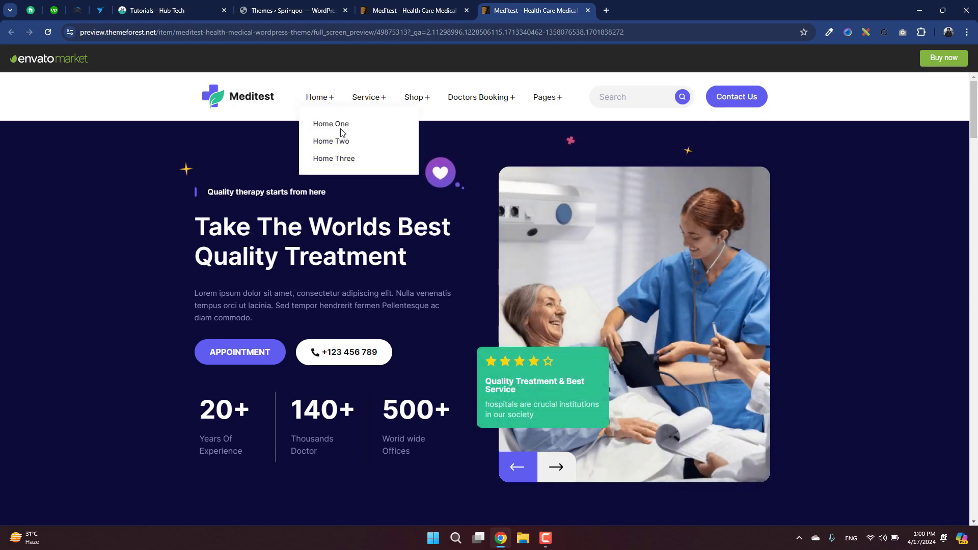
{"action": "mouse_move", "coordinate": [367, 100]}
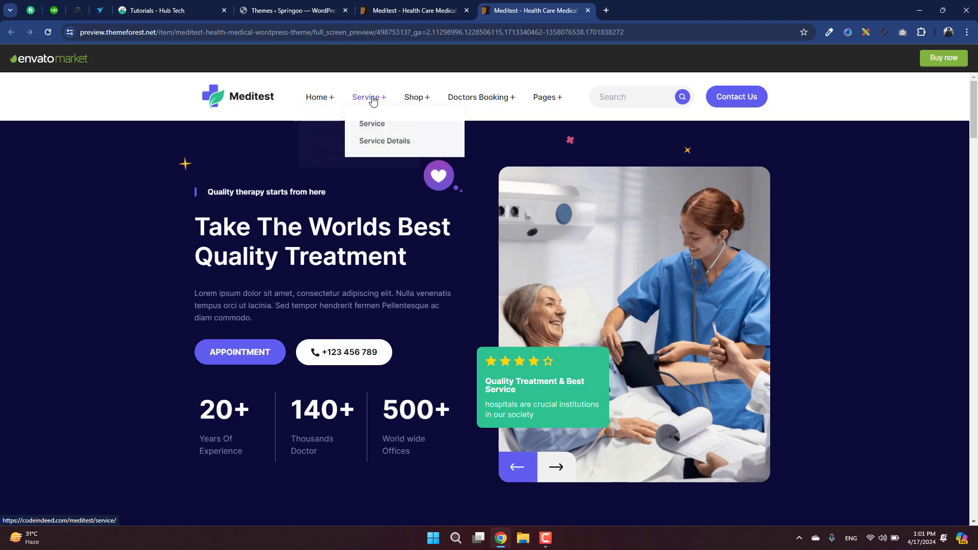
{"action": "mouse_move", "coordinate": [426, 97]}
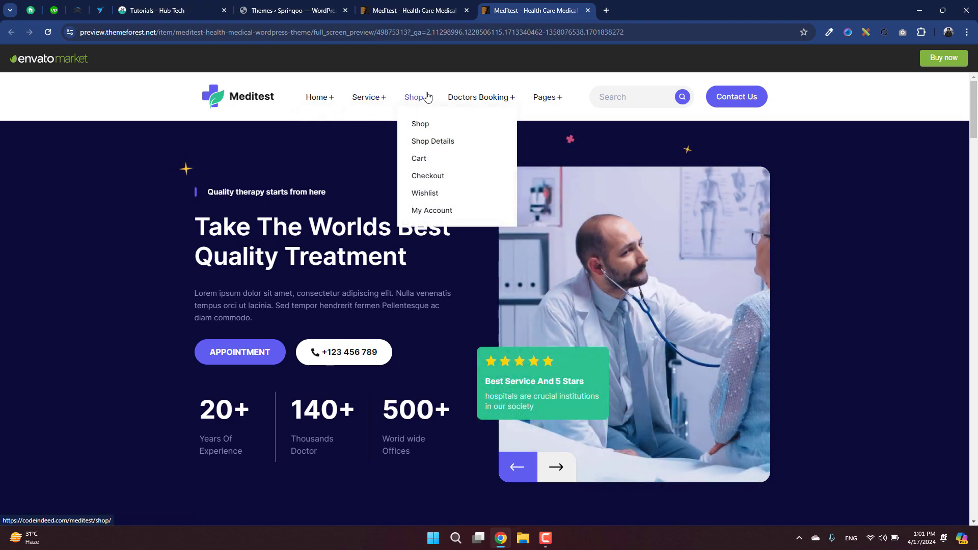
{"action": "mouse_move", "coordinate": [494, 100]}
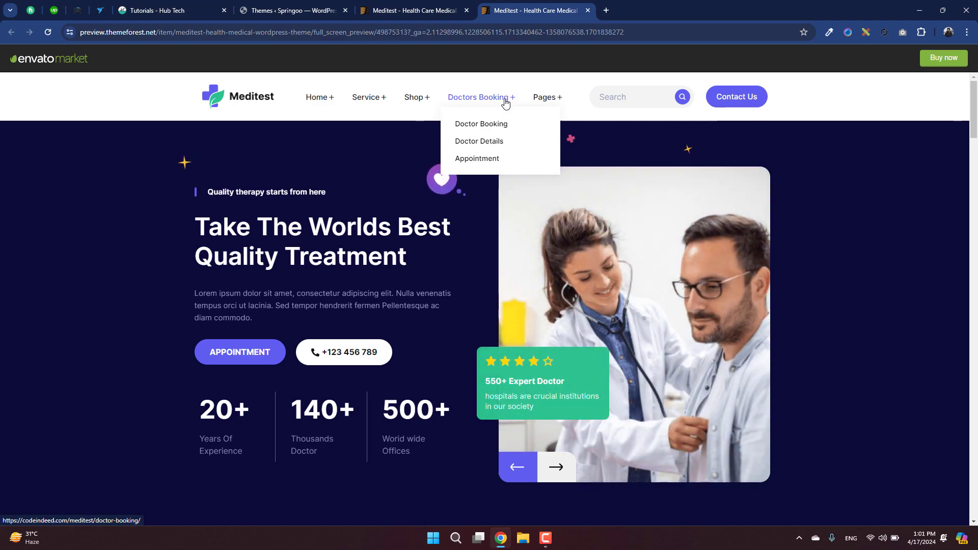
{"action": "mouse_move", "coordinate": [555, 101]}
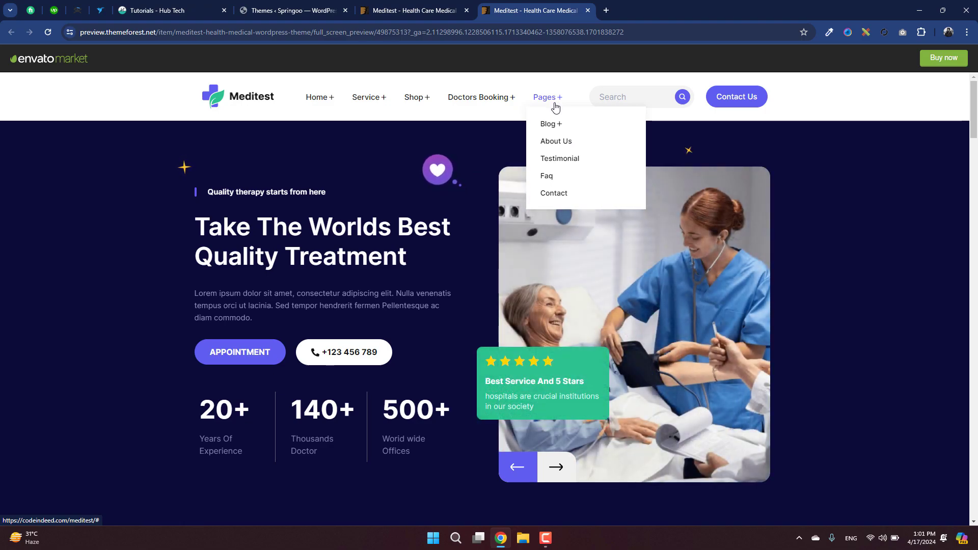
- Review the demo homepage's about, services and pricing sections, ending back at the start of the page
{"action": "scroll", "coordinate": [220, 337], "scroll_direction": "down", "scroll_amount": 1}
{"action": "scroll", "coordinate": [142, 345], "scroll_direction": "down", "scroll_amount": 6}
{"action": "scroll", "coordinate": [127, 357], "scroll_direction": "down", "scroll_amount": 5}
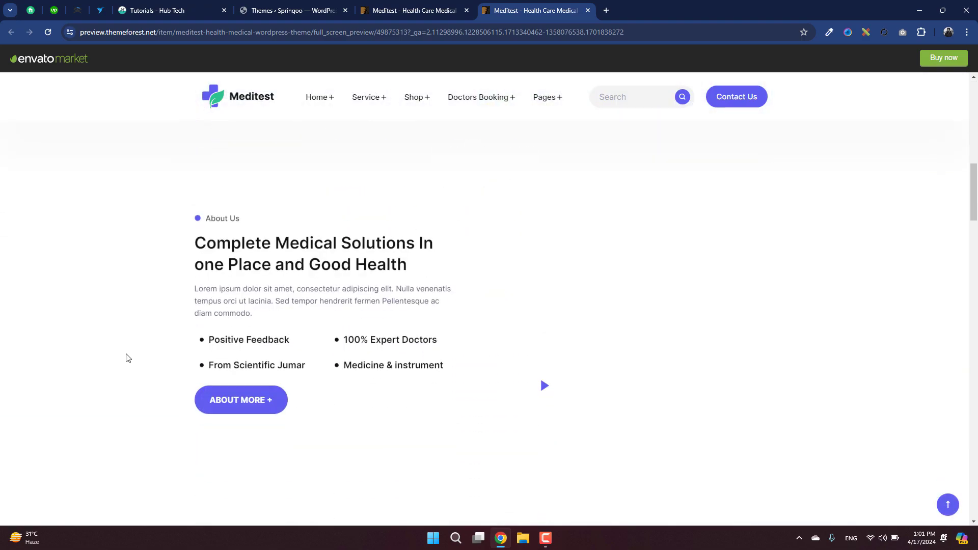
{"action": "scroll", "coordinate": [128, 357], "scroll_direction": "down", "scroll_amount": 8}
{"action": "scroll", "coordinate": [128, 358], "scroll_direction": "down", "scroll_amount": 7}
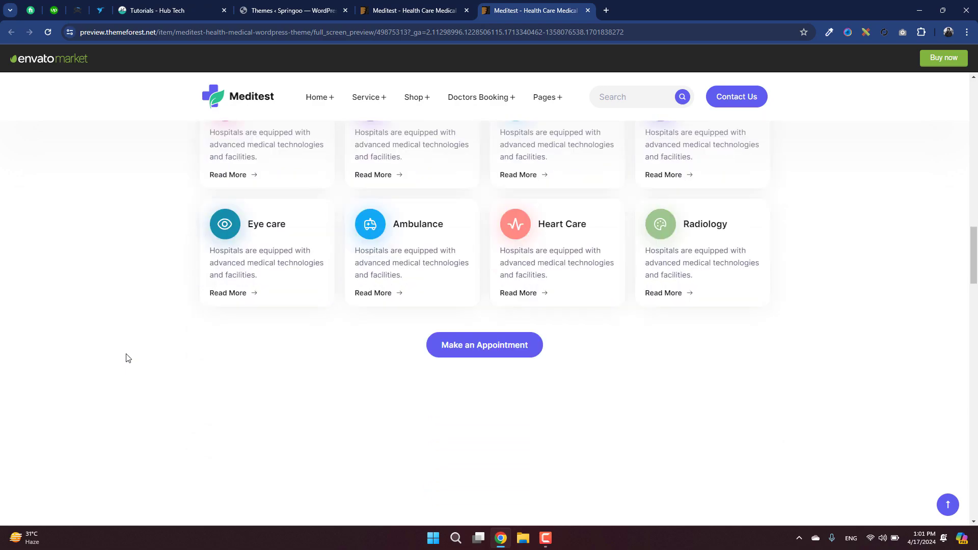
{"action": "scroll", "coordinate": [127, 357], "scroll_direction": "down", "scroll_amount": 7}
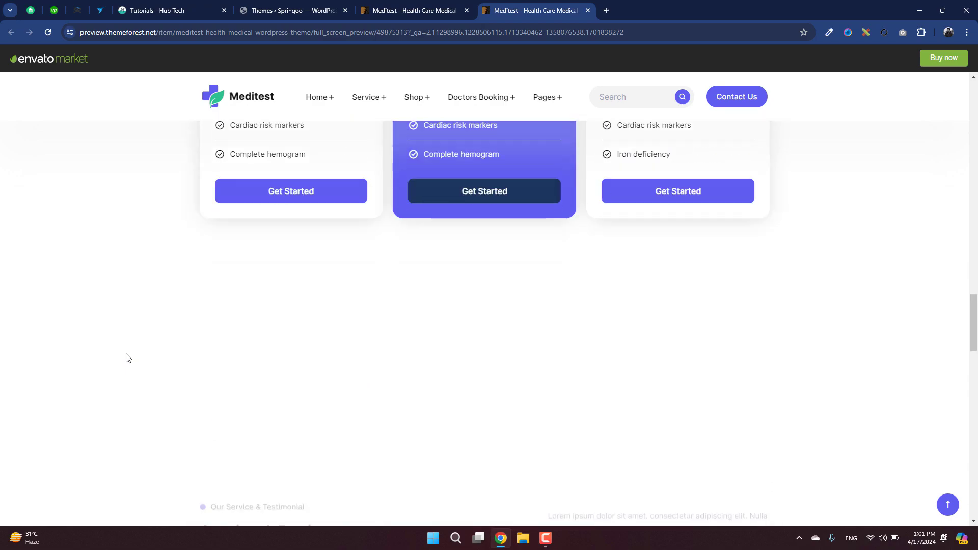
{"action": "scroll", "coordinate": [127, 358], "scroll_direction": "up", "scroll_amount": 8}
{"action": "scroll", "coordinate": [127, 358], "scroll_direction": "up", "scroll_amount": 20}
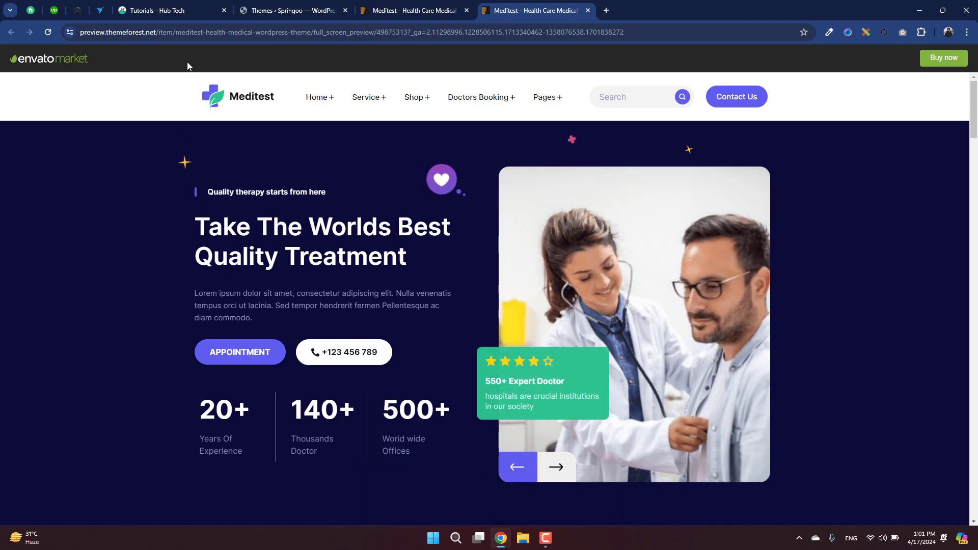
- Switch to the Hub Tech Tutorials page, highlight part of its address and browse the listed theme and plugin tutorials
{"action": "left_click", "coordinate": [171, 6]}
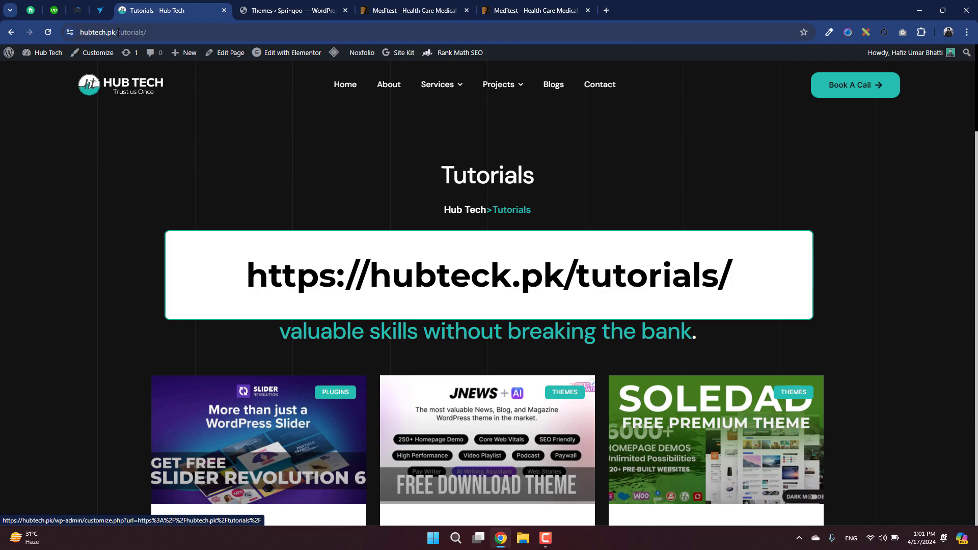
{"action": "left_click", "coordinate": [151, 32]}
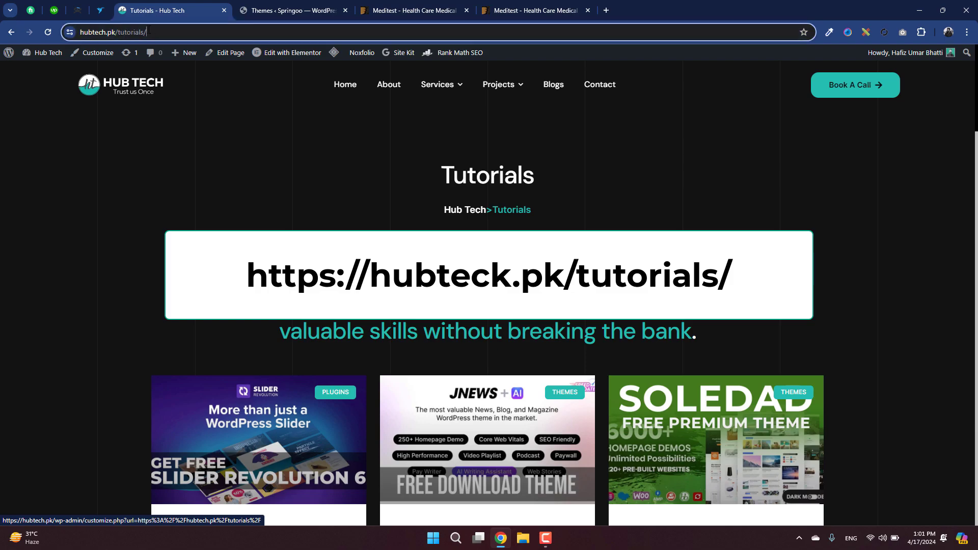
{"action": "left_click_drag", "start_coordinate": [147, 32], "coordinate": [98, 31]}
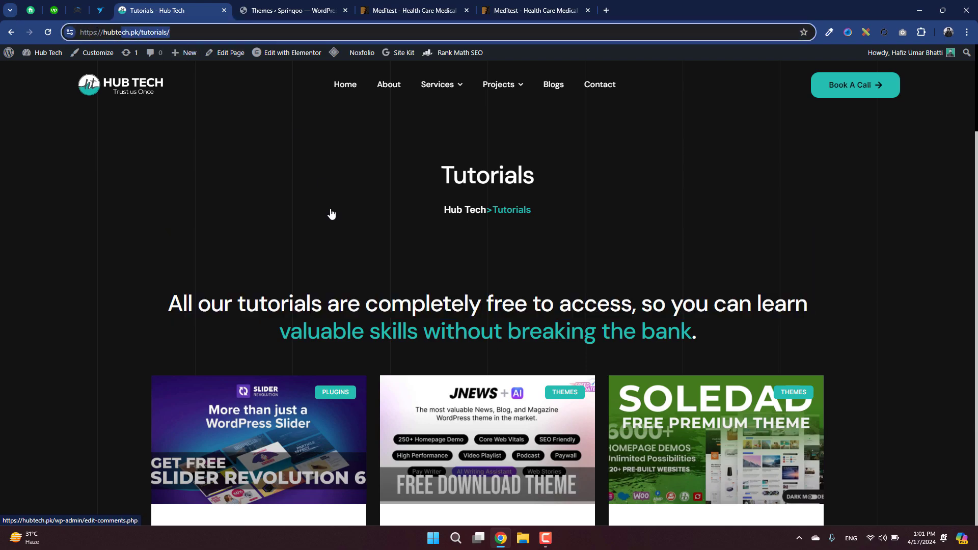
{"action": "scroll", "coordinate": [363, 340], "scroll_direction": "down", "scroll_amount": 3}
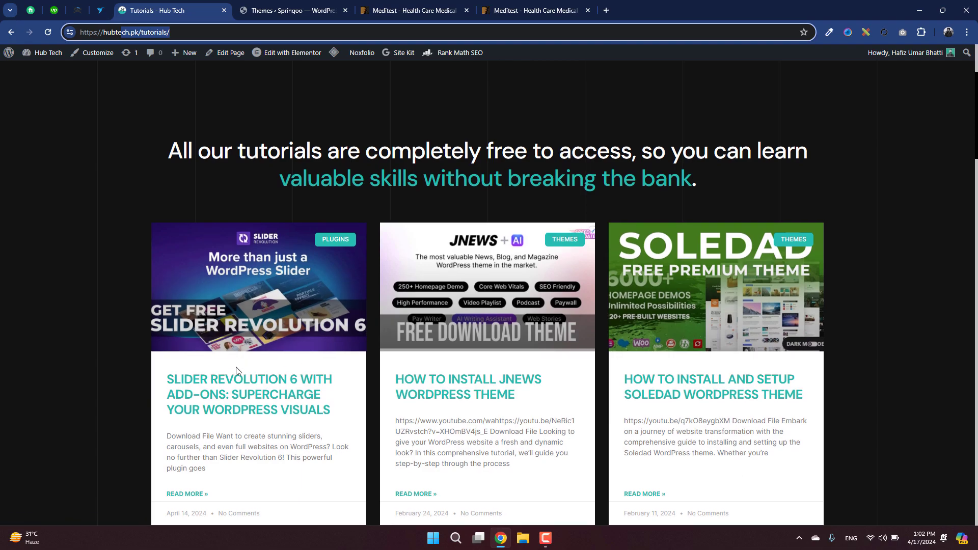
{"action": "scroll", "coordinate": [414, 368], "scroll_direction": "down", "scroll_amount": 2}
{"action": "scroll", "coordinate": [414, 368], "scroll_direction": "down", "scroll_amount": 3}
{"action": "scroll", "coordinate": [488, 321], "scroll_direction": "up", "scroll_amount": 4}
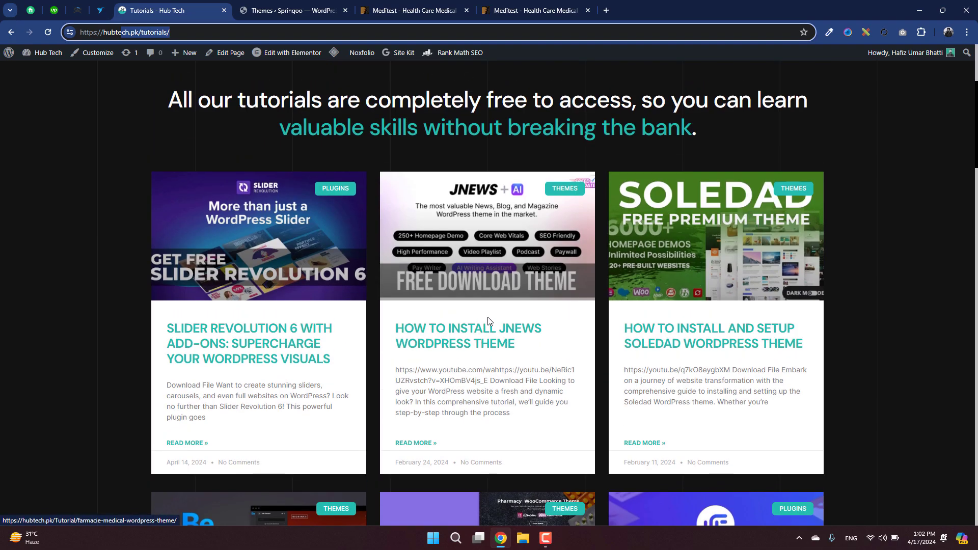
{"action": "scroll", "coordinate": [488, 321], "scroll_direction": "down", "scroll_amount": 6}
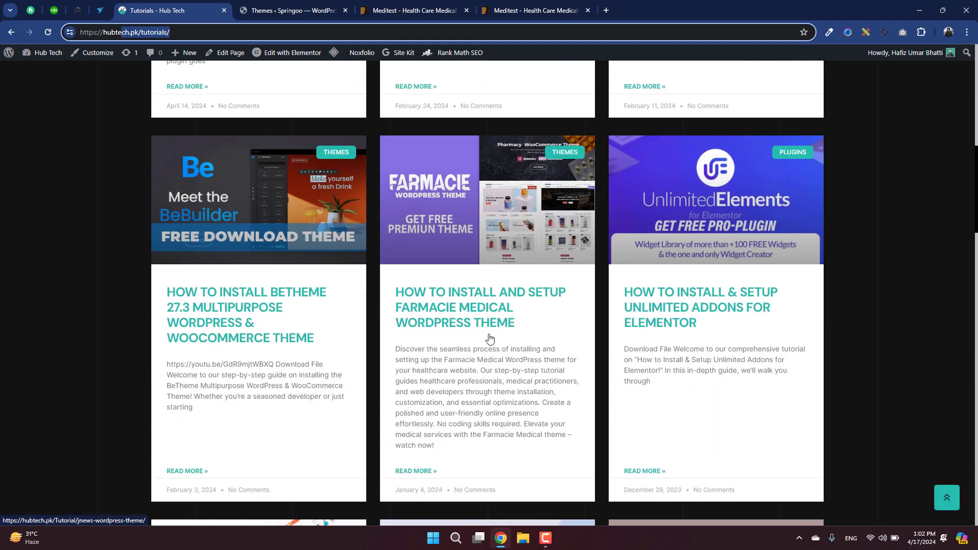
{"action": "scroll", "coordinate": [489, 337], "scroll_direction": "down", "scroll_amount": 5}
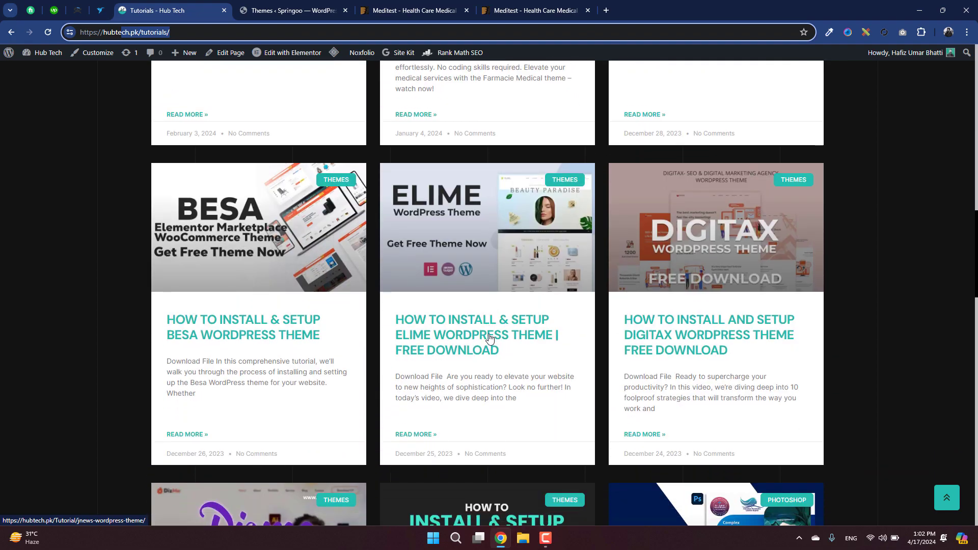
{"action": "scroll", "coordinate": [489, 337], "scroll_direction": "down", "scroll_amount": 3}
{"action": "scroll", "coordinate": [489, 338], "scroll_direction": "down", "scroll_amount": 5}
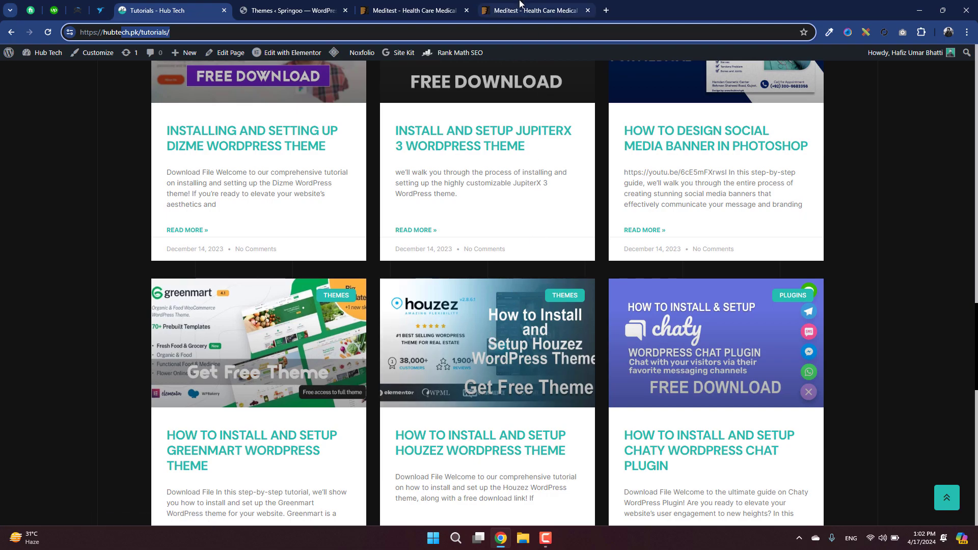
- Activate the Meditest theme on the WordPress site and show the Meditest Option submenu in the dashboard
{"action": "left_click", "coordinate": [535, 10]}
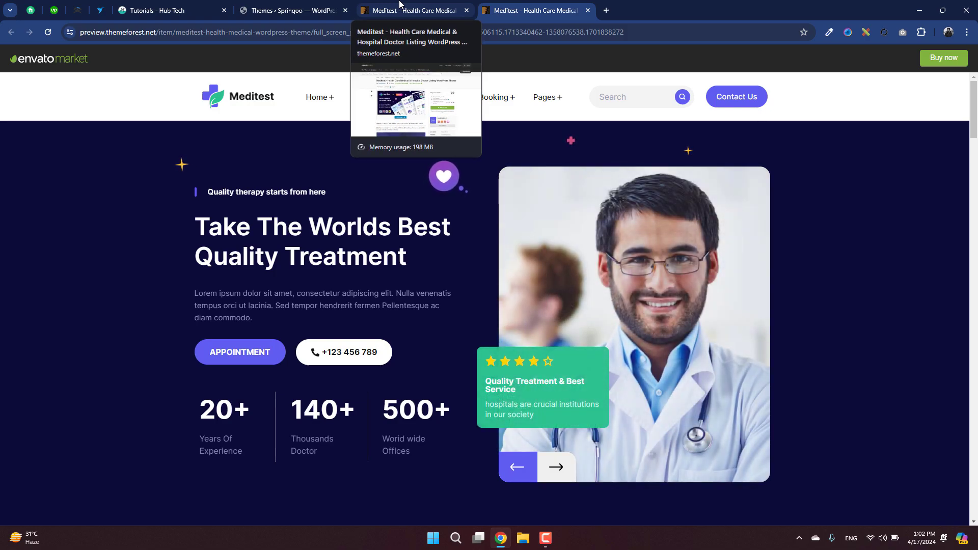
{"action": "left_click", "coordinate": [315, 3]}
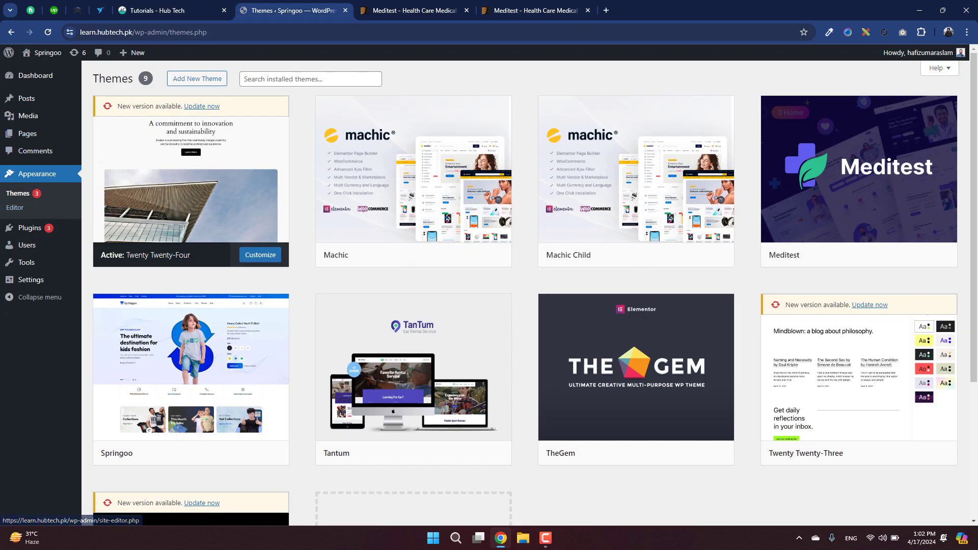
{"action": "mouse_move", "coordinate": [903, 205]}
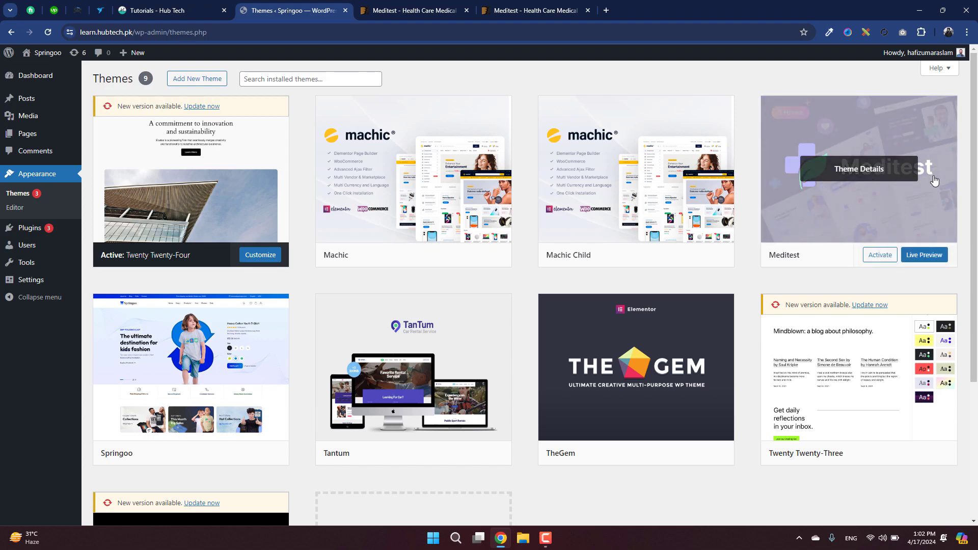
{"action": "left_click", "coordinate": [879, 255]}
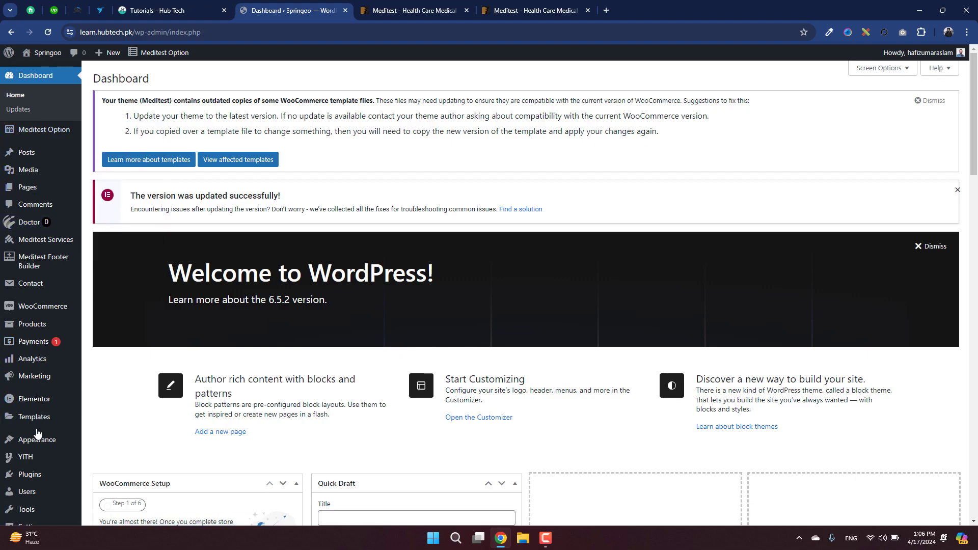
{"action": "mouse_move", "coordinate": [23, 134]}
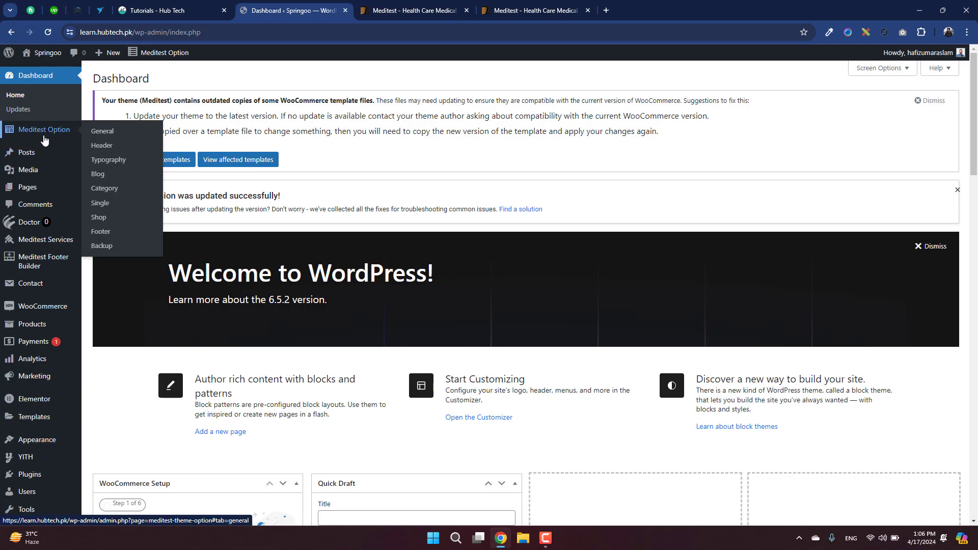
- Look through the Doctor and Meditest Services submenus and the remaining entries of the WordPress dashboard menu
{"action": "mouse_move", "coordinate": [35, 225]}
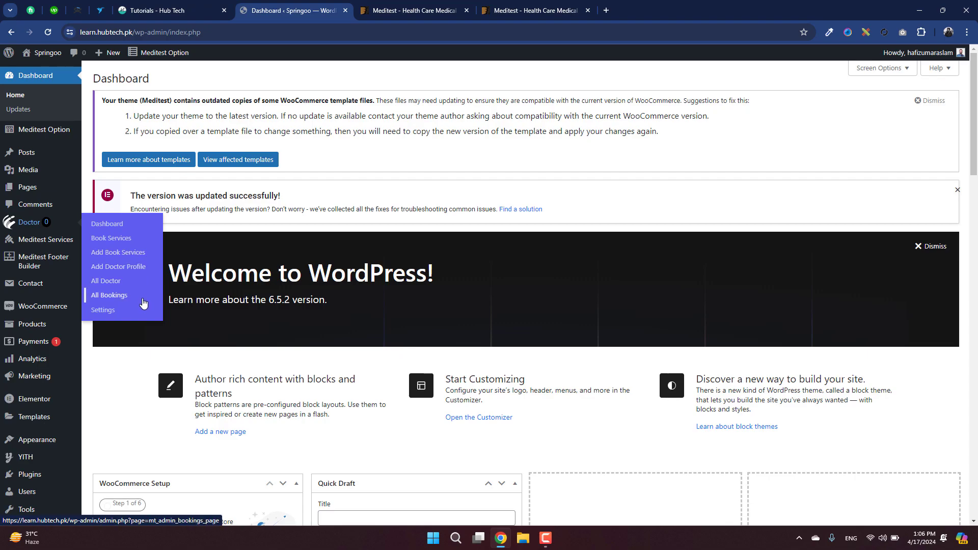
{"action": "mouse_move", "coordinate": [74, 247]}
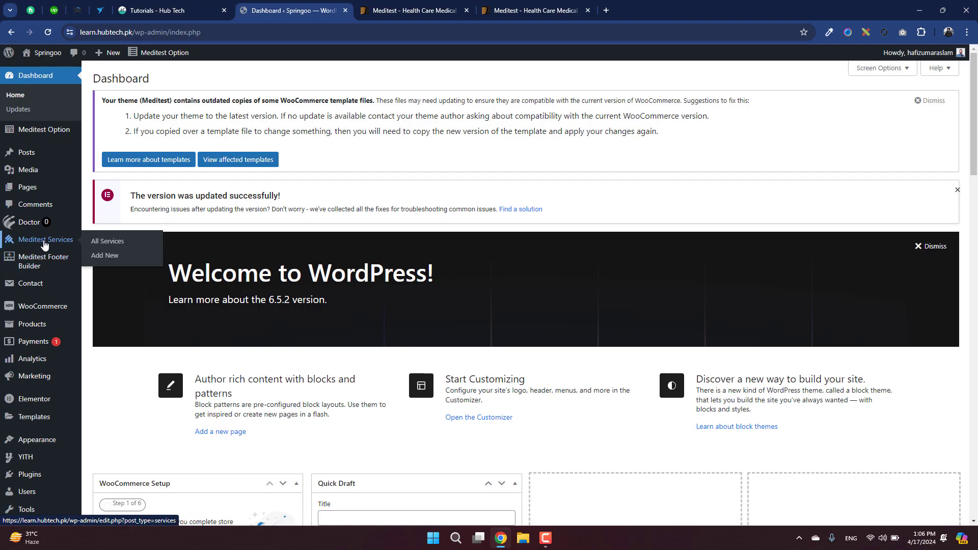
{"action": "mouse_move", "coordinate": [61, 269]}
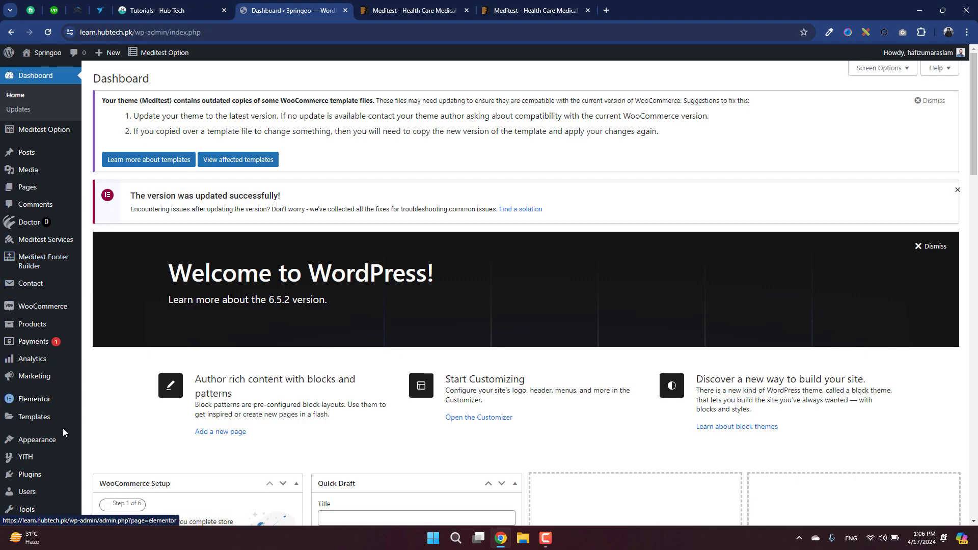
{"action": "scroll", "coordinate": [63, 434], "scroll_direction": "down", "scroll_amount": 6}
{"action": "mouse_move", "coordinate": [63, 433]}
{"action": "scroll", "coordinate": [63, 434], "scroll_direction": "up", "scroll_amount": 6}
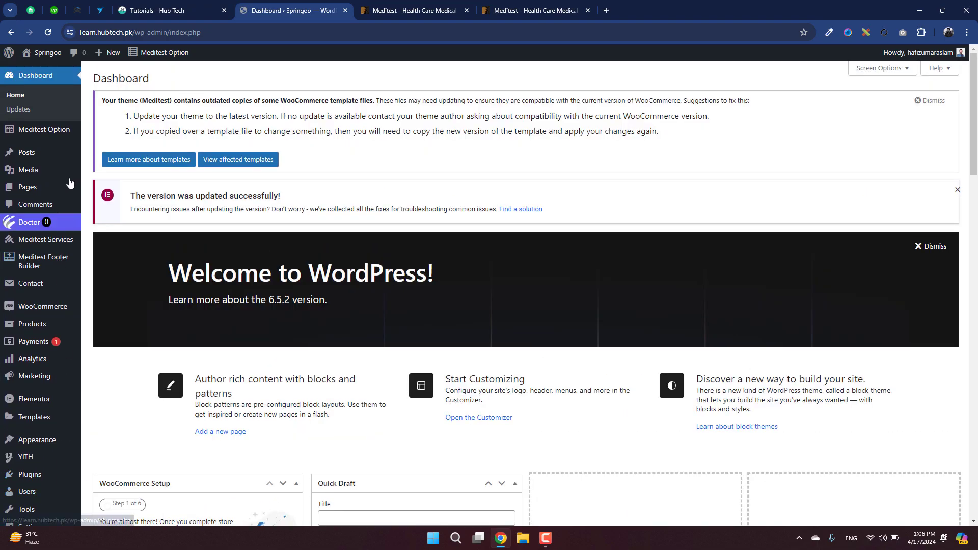
- Open the General section of the Meditest theme options and set the logo width to 150 px
{"action": "left_click", "coordinate": [31, 131]}
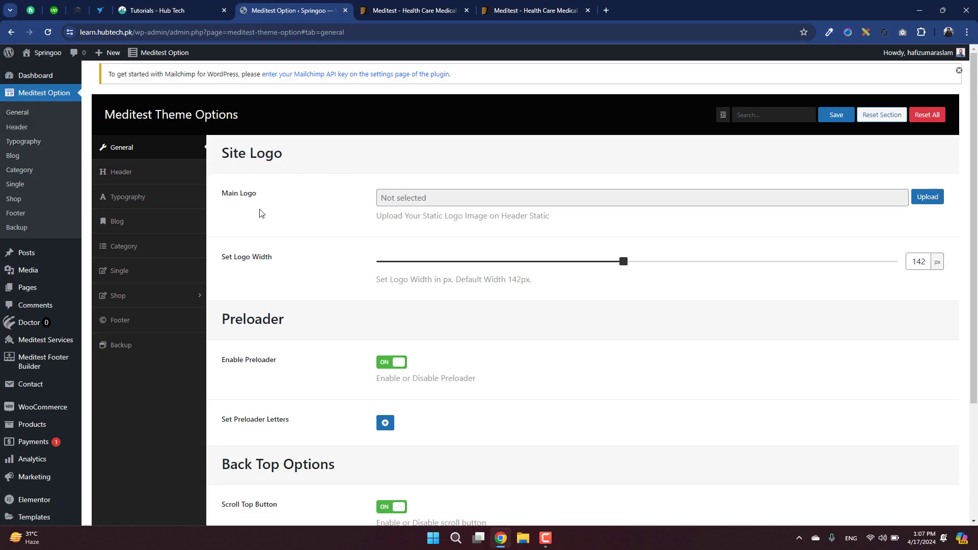
{"action": "left_click", "coordinate": [436, 192]}
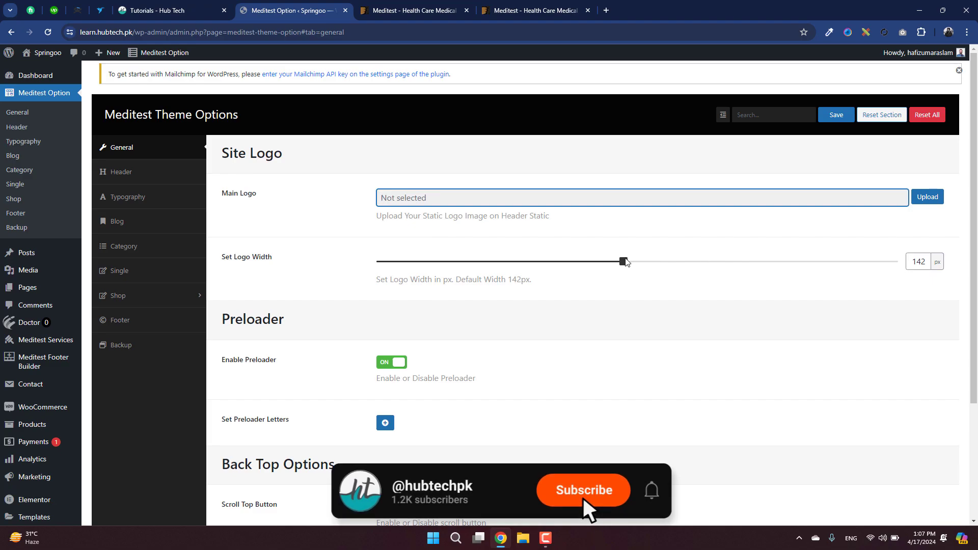
{"action": "left_click_drag", "start_coordinate": [624, 261], "coordinate": [642, 263]}
- Add a preloader letter entry in the Preloader settings and select the letter in its field
{"action": "scroll", "coordinate": [507, 314], "scroll_direction": "down", "scroll_amount": 2}
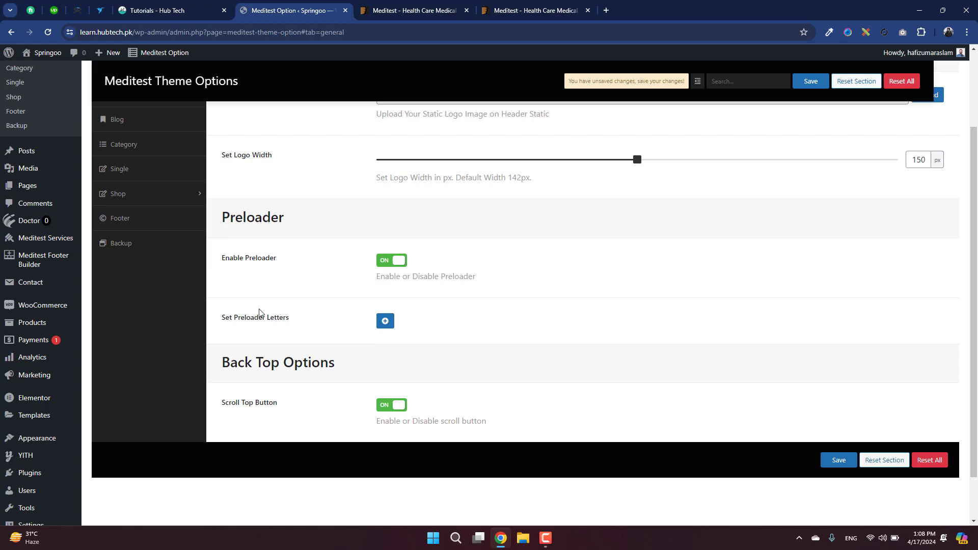
{"action": "left_click", "coordinate": [385, 321]}
{"action": "left_click_drag", "start_coordinate": [539, 332], "coordinate": [474, 337]}
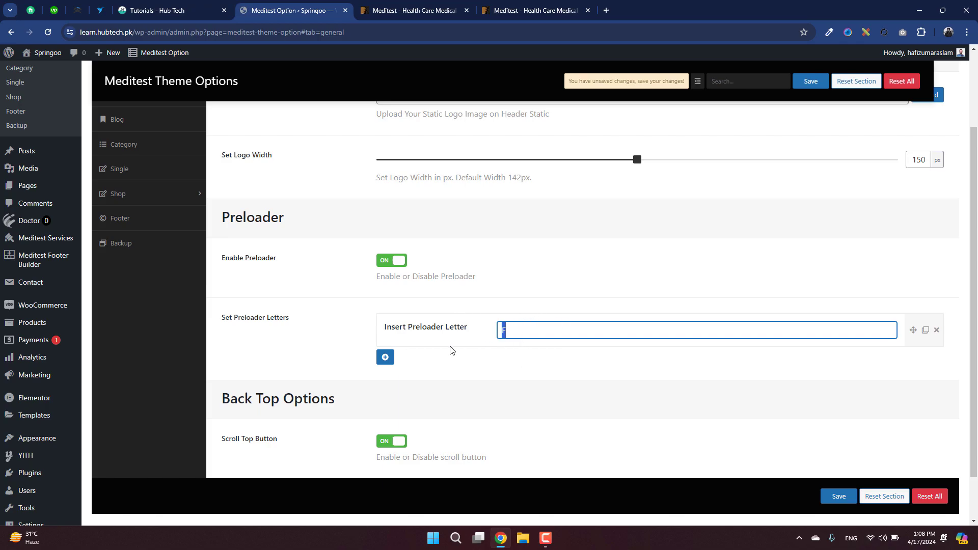
{"action": "scroll", "coordinate": [732, 449], "scroll_direction": "up", "scroll_amount": 2}
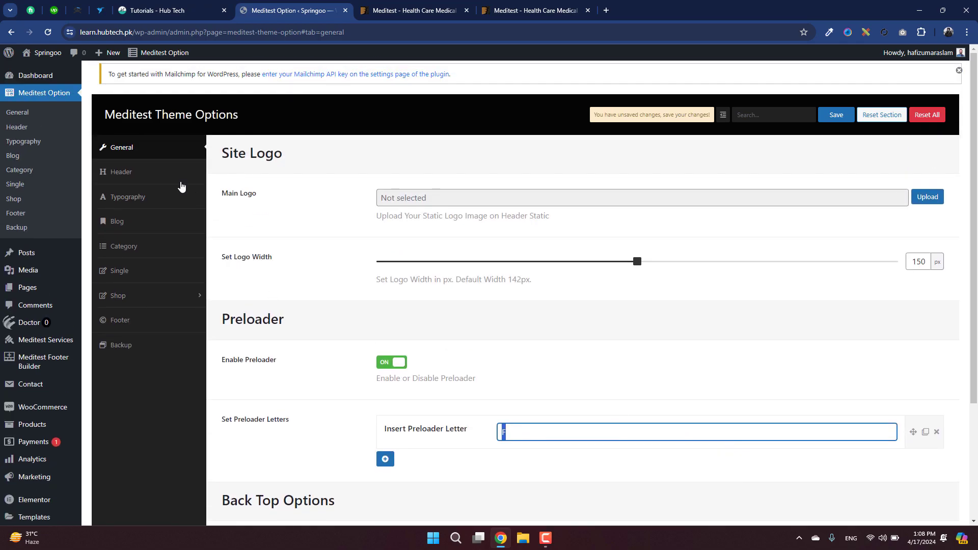
- Review the Header options, switching the header menubar button on to examine its button text and link fields, and off again
{"action": "left_click", "coordinate": [139, 170]}
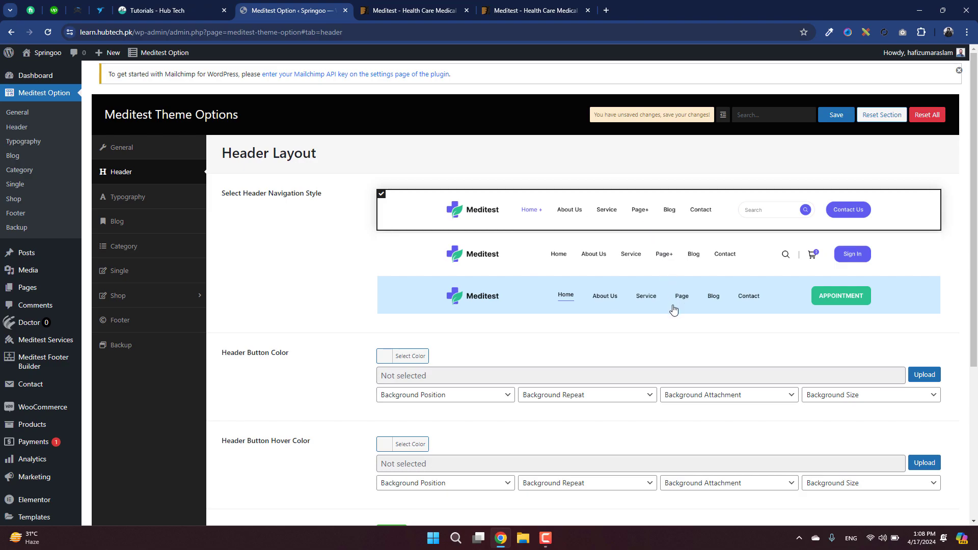
{"action": "scroll", "coordinate": [673, 319], "scroll_direction": "down", "scroll_amount": 4}
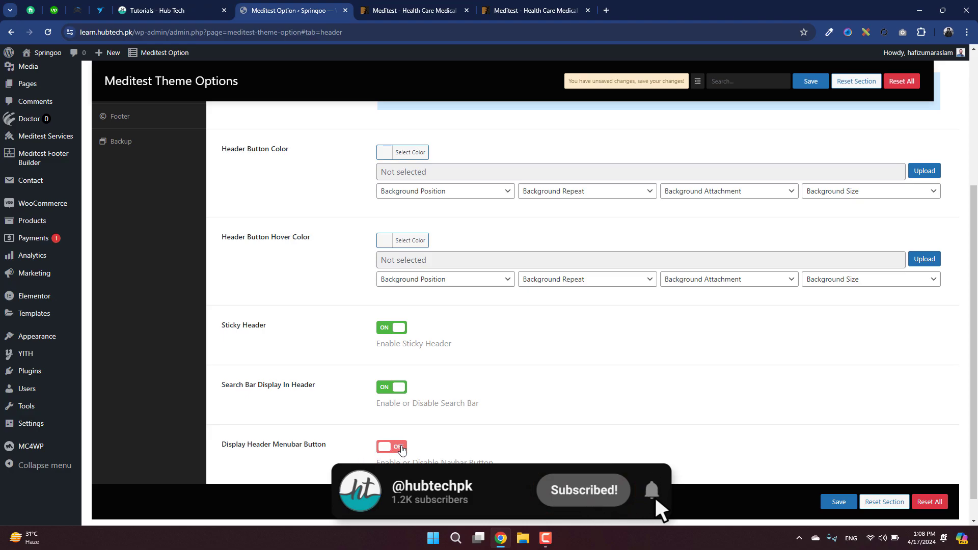
{"action": "left_click", "coordinate": [400, 448]}
{"action": "scroll", "coordinate": [628, 448], "scroll_direction": "down", "scroll_amount": 3}
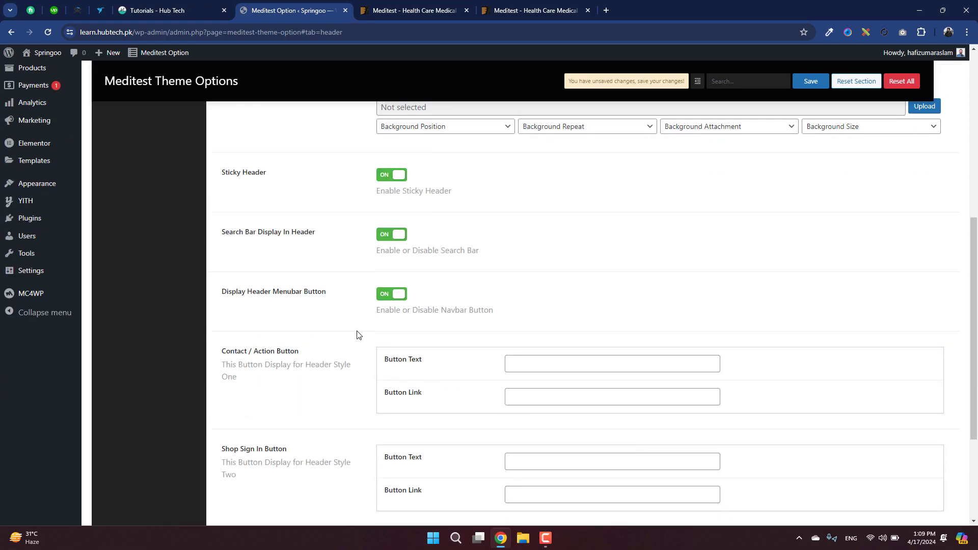
{"action": "scroll", "coordinate": [623, 394], "scroll_direction": "down", "scroll_amount": 3}
{"action": "scroll", "coordinate": [623, 391], "scroll_direction": "up", "scroll_amount": 2}
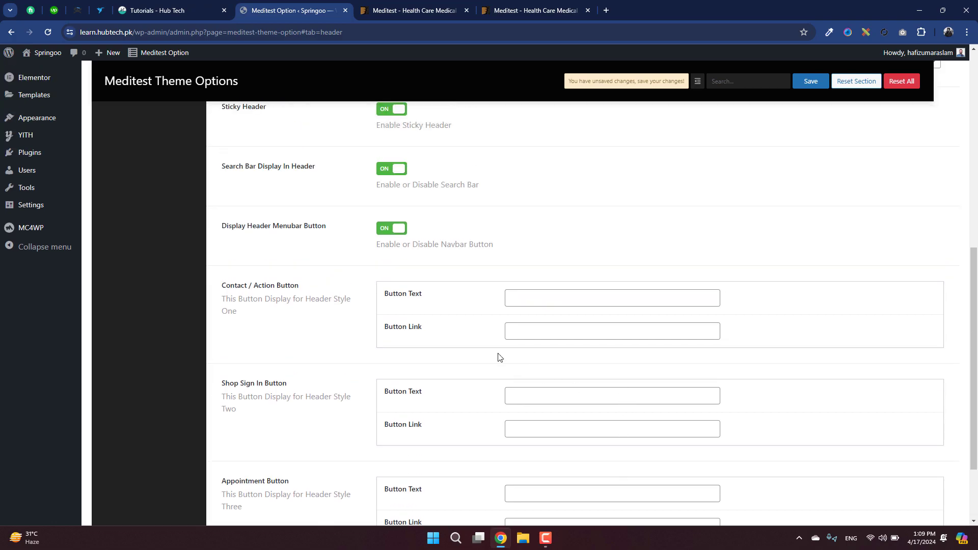
{"action": "left_click", "coordinate": [388, 227]}
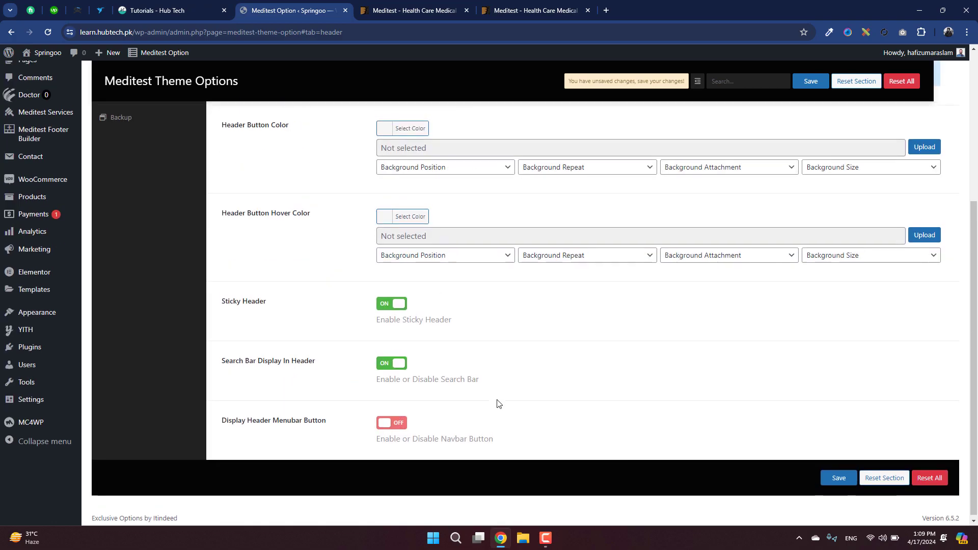
- Open the Typography section and review the body font and heading font settings
{"action": "scroll", "coordinate": [498, 401], "scroll_direction": "up", "scroll_amount": 5}
{"action": "left_click", "coordinate": [128, 204]}
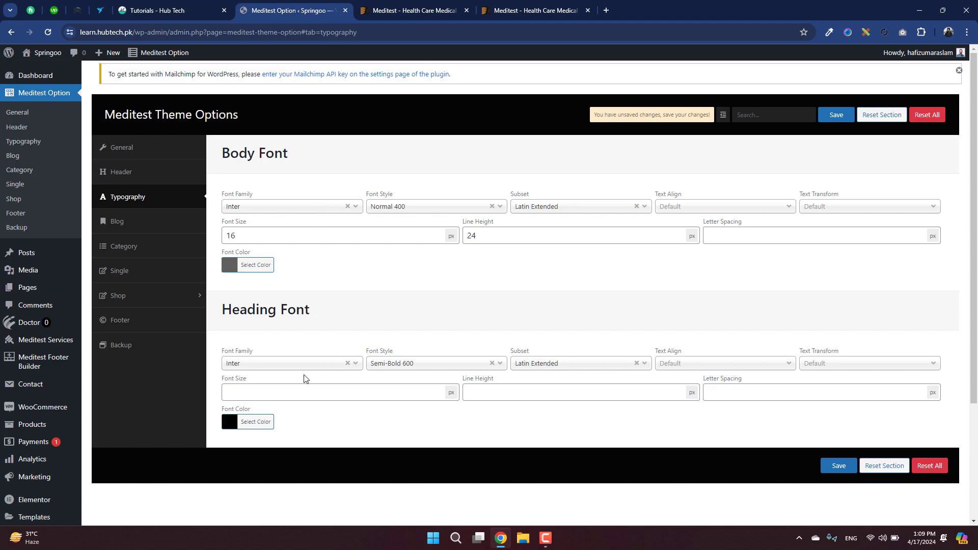
{"action": "scroll", "coordinate": [304, 377], "scroll_direction": "down", "scroll_amount": 3}
{"action": "scroll", "coordinate": [303, 377], "scroll_direction": "up", "scroll_amount": 3}
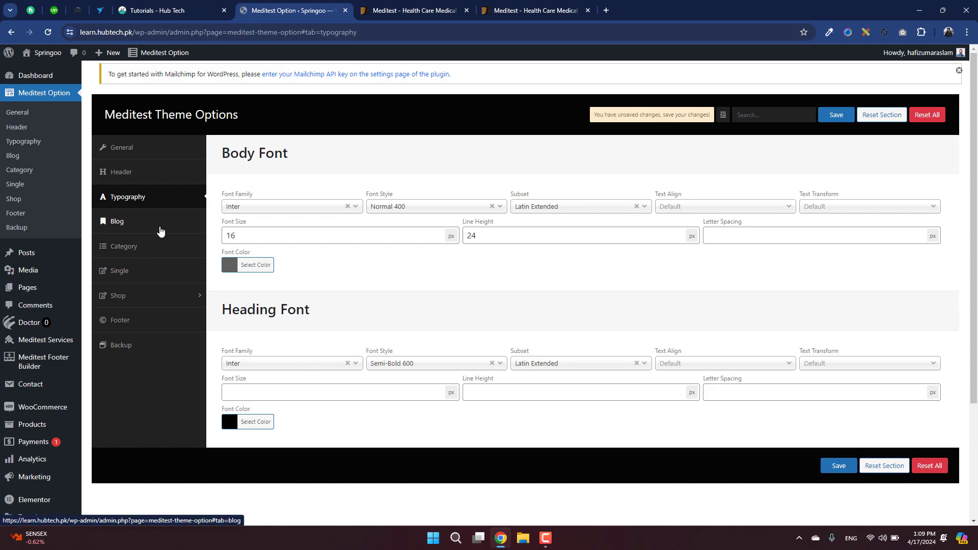
- Open the Blog section and choose the two-column grid layout with a sidebar, "Category : Lifestyle", as the blog layout
{"action": "left_click", "coordinate": [160, 231]}
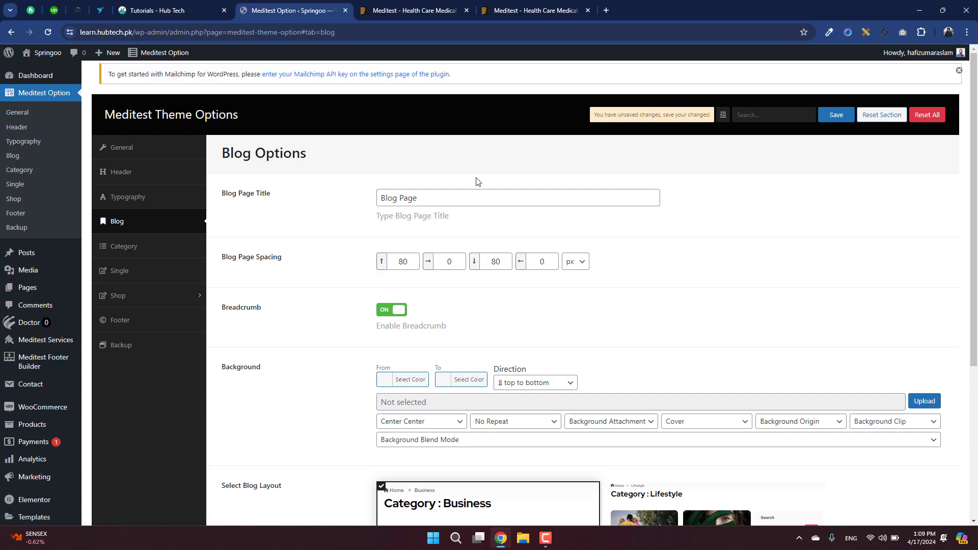
{"action": "scroll", "coordinate": [377, 265], "scroll_direction": "down", "scroll_amount": 3}
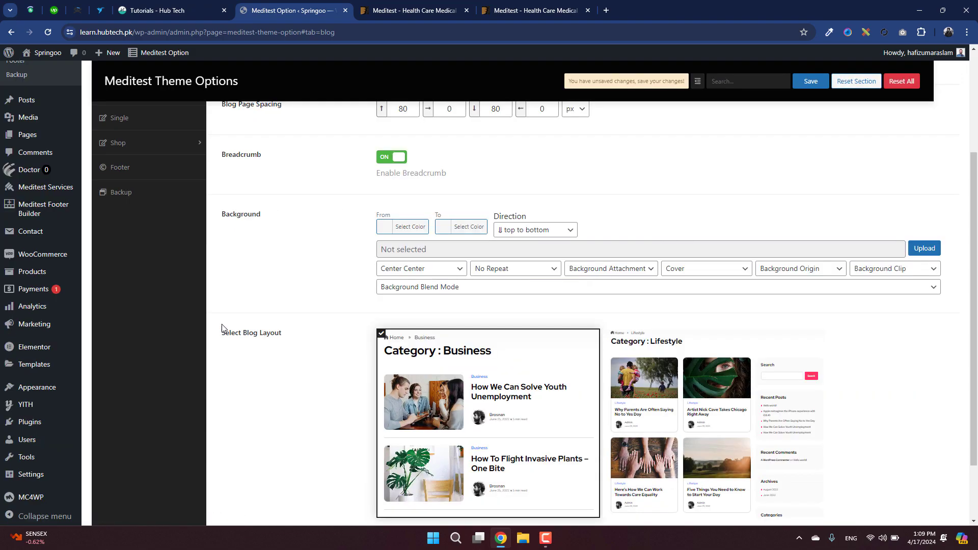
{"action": "scroll", "coordinate": [461, 419], "scroll_direction": "down", "scroll_amount": 2}
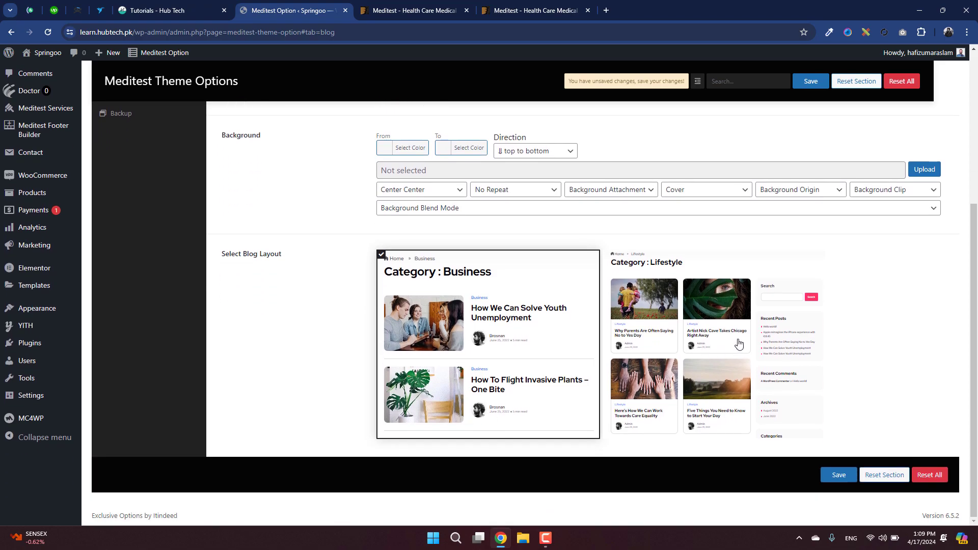
{"action": "scroll", "coordinate": [739, 345], "scroll_direction": "up", "scroll_amount": 1}
{"action": "left_click", "coordinate": [739, 346]}
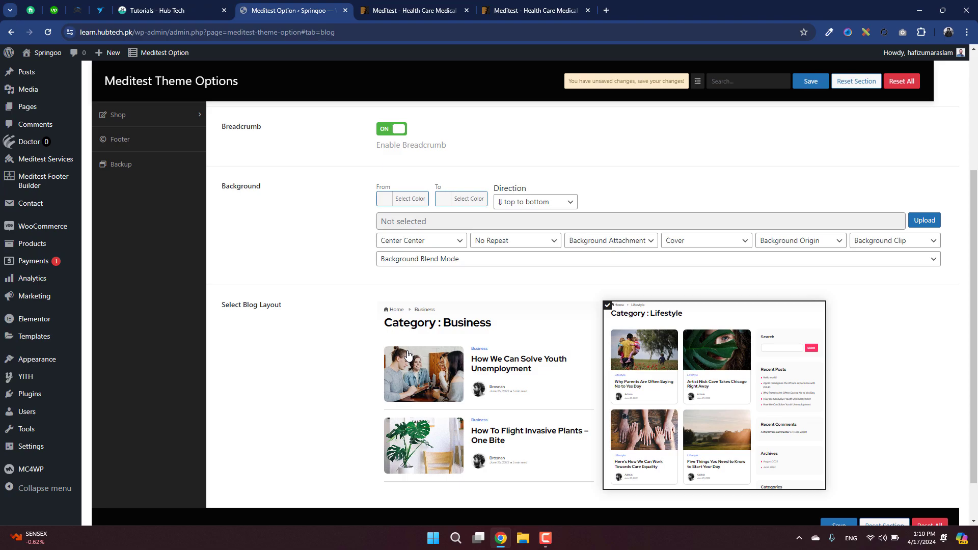
- Review the Category layout options and the Single page's blog style, spacing, post link text and display toggles
{"action": "scroll", "coordinate": [260, 323], "scroll_direction": "up", "scroll_amount": 4}
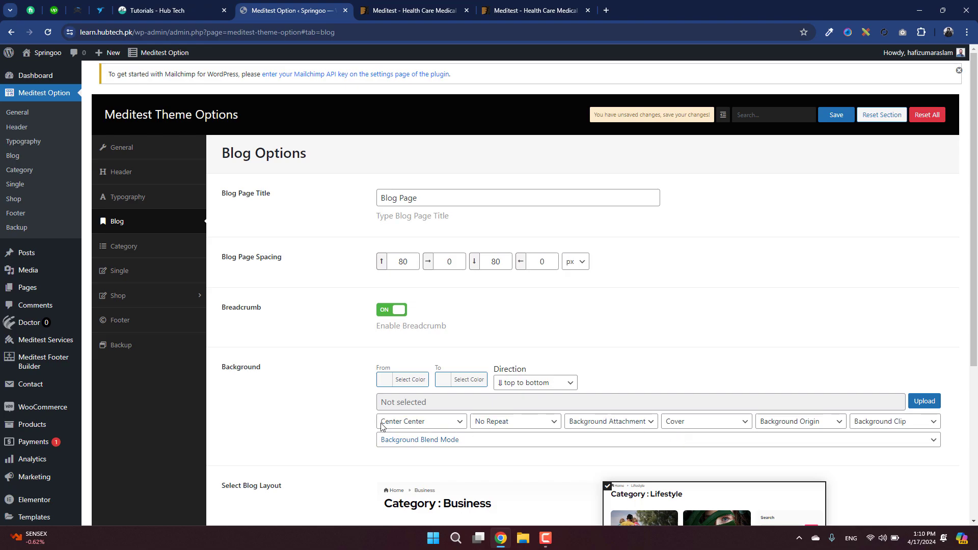
{"action": "left_click", "coordinate": [136, 249]}
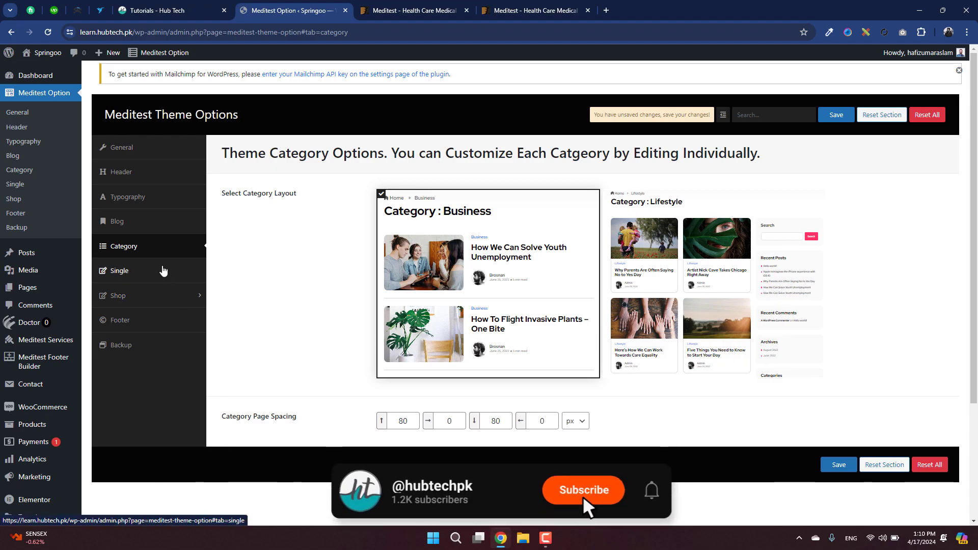
{"action": "left_click", "coordinate": [163, 270]}
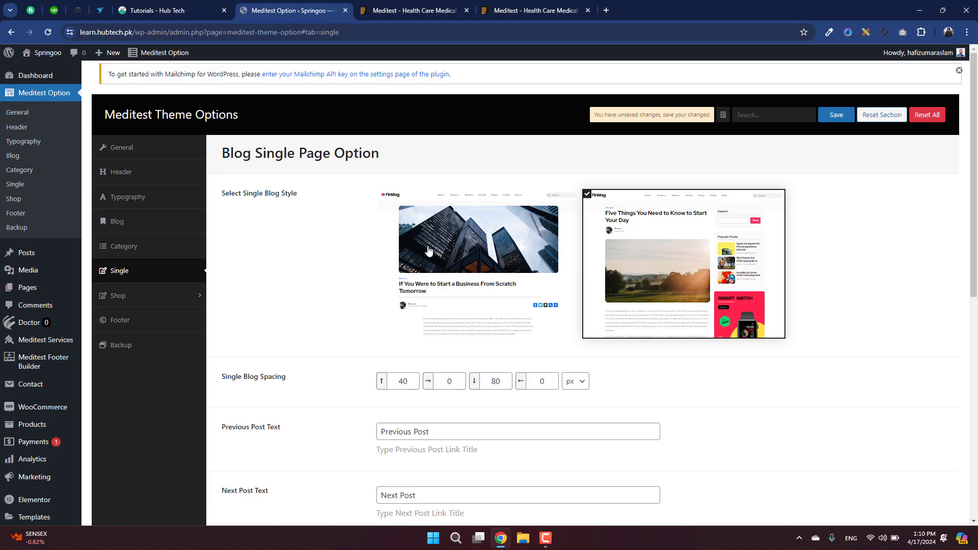
{"action": "scroll", "coordinate": [319, 324], "scroll_direction": "down", "scroll_amount": 3}
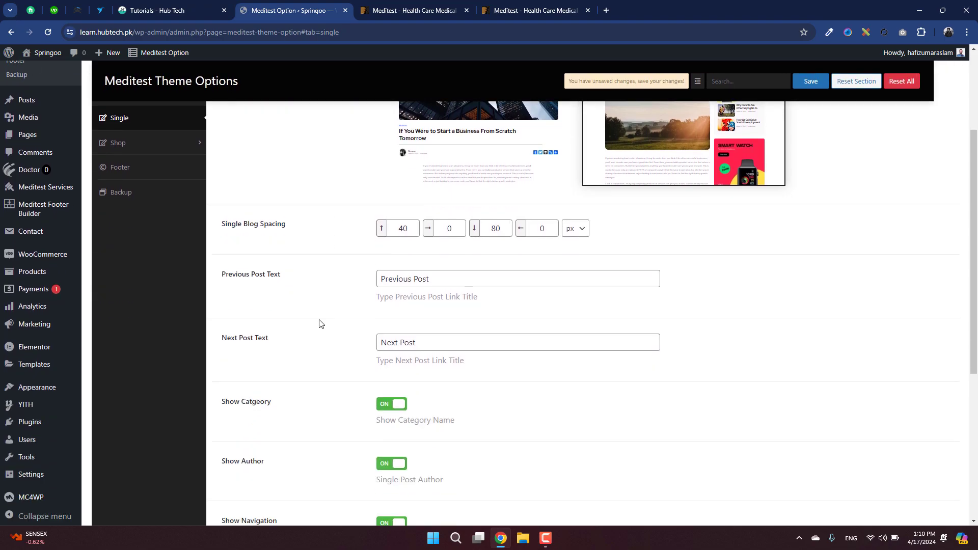
{"action": "scroll", "coordinate": [320, 324], "scroll_direction": "down", "scroll_amount": 5}
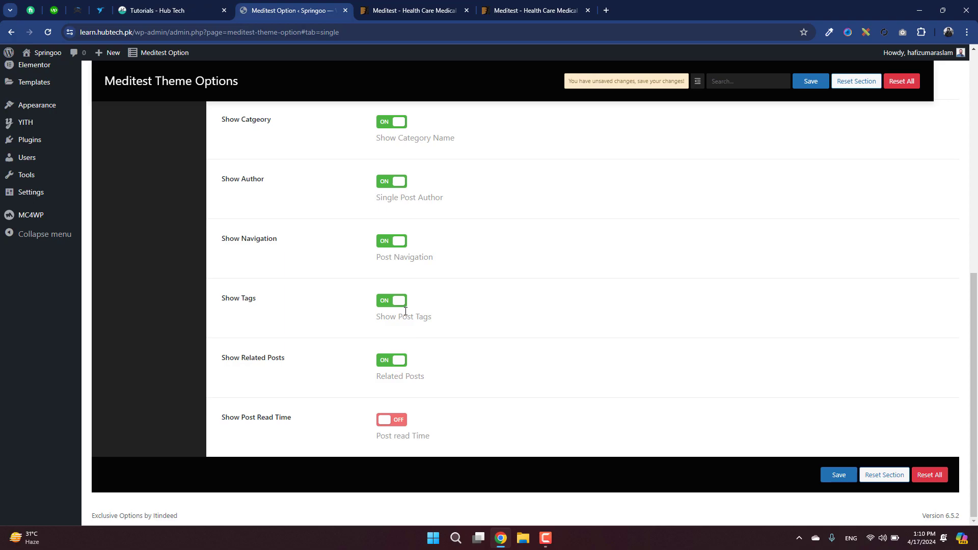
- Review the Shop section's layout choices and its login and registration style options
{"action": "scroll", "coordinate": [406, 311], "scroll_direction": "up", "scroll_amount": 8}
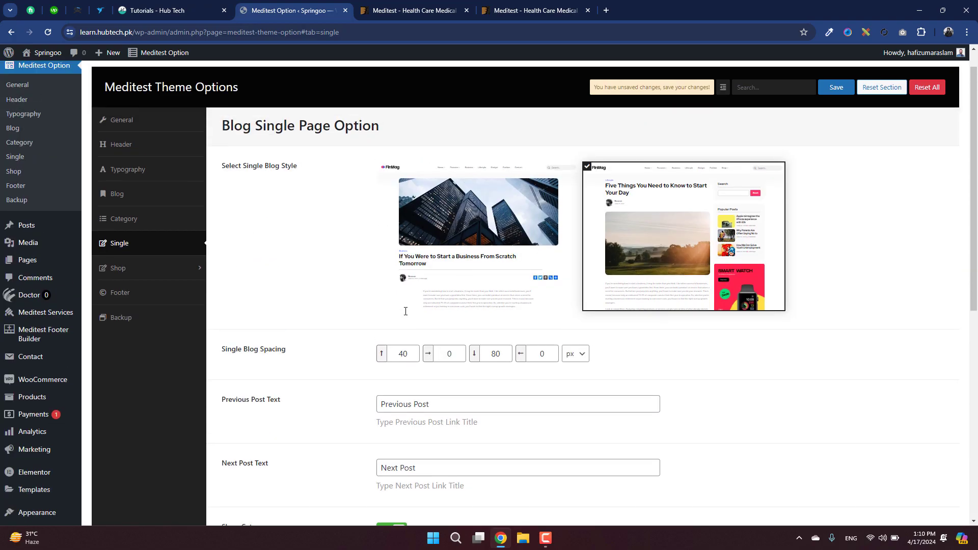
{"action": "left_click", "coordinate": [130, 273]}
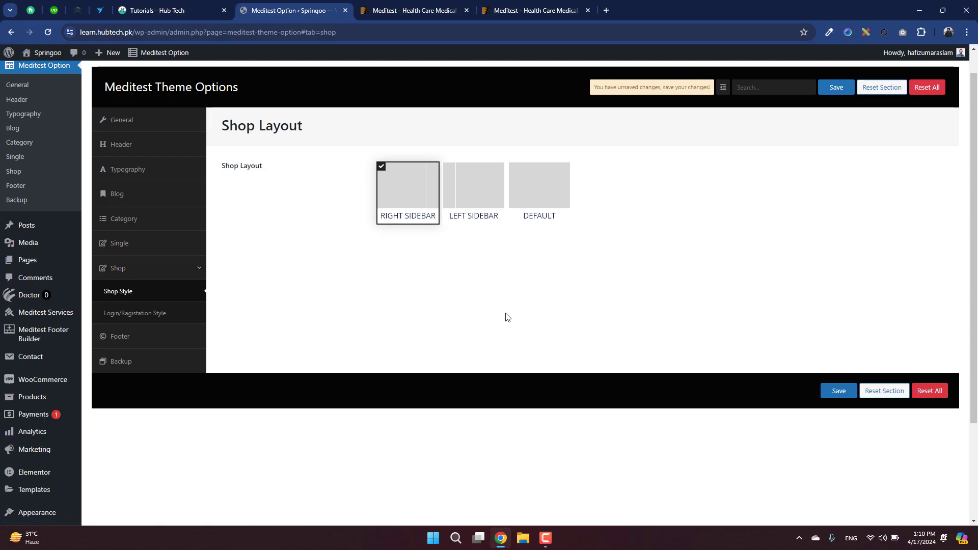
{"action": "left_click", "coordinate": [108, 315]}
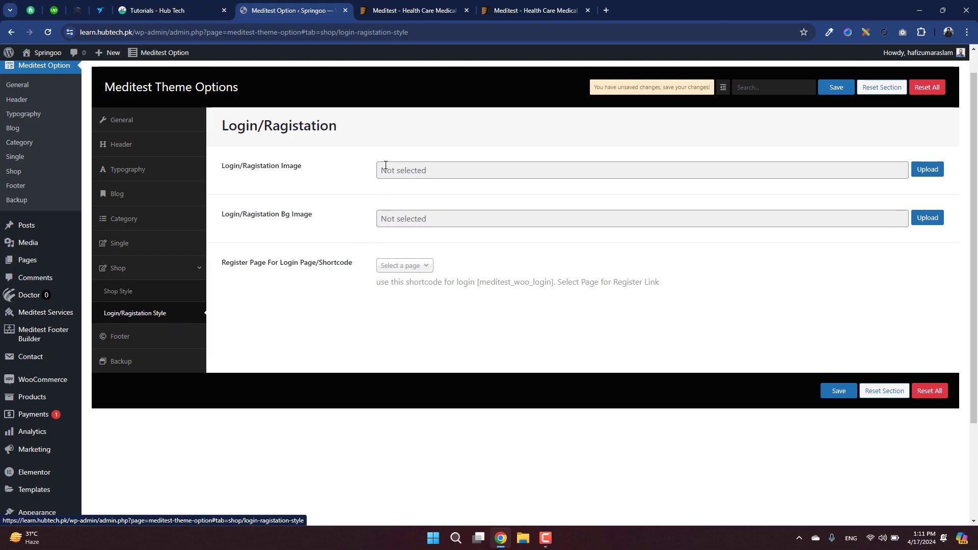
- Open the Footer section, review its logo and copyright options, and turn on the footer social icons
{"action": "left_click", "coordinate": [108, 337]}
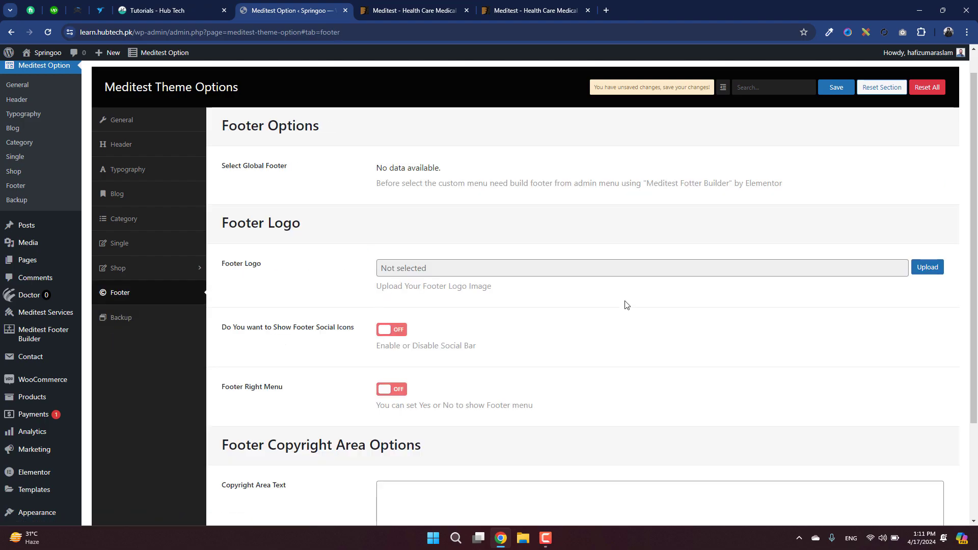
{"action": "scroll", "coordinate": [624, 327], "scroll_direction": "down", "scroll_amount": 3}
{"action": "scroll", "coordinate": [625, 327], "scroll_direction": "up", "scroll_amount": 3}
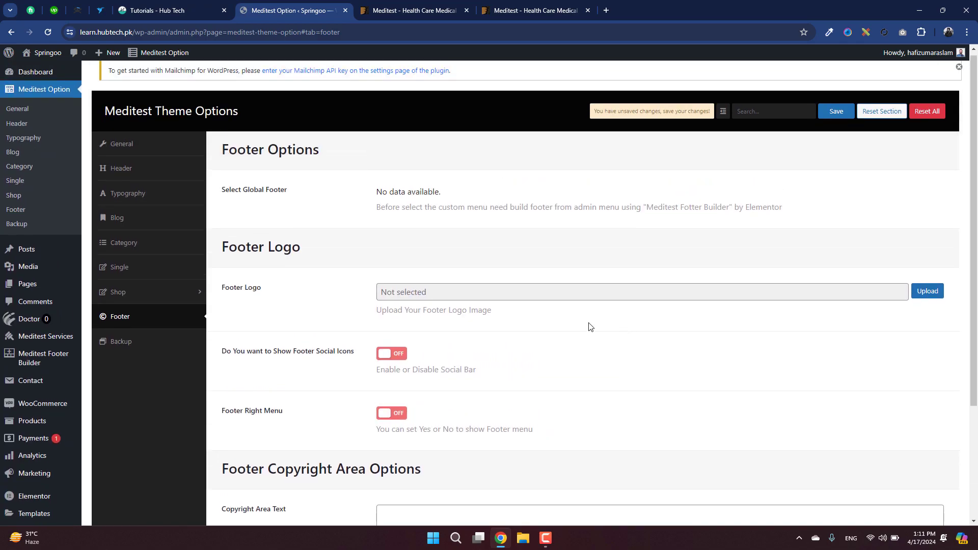
{"action": "left_click", "coordinate": [495, 288]}
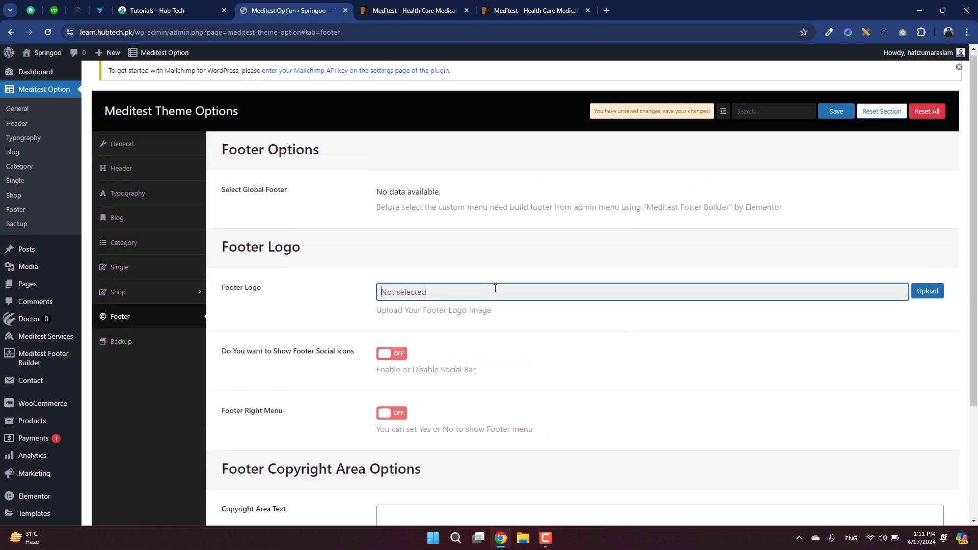
{"action": "left_click", "coordinate": [398, 354]}
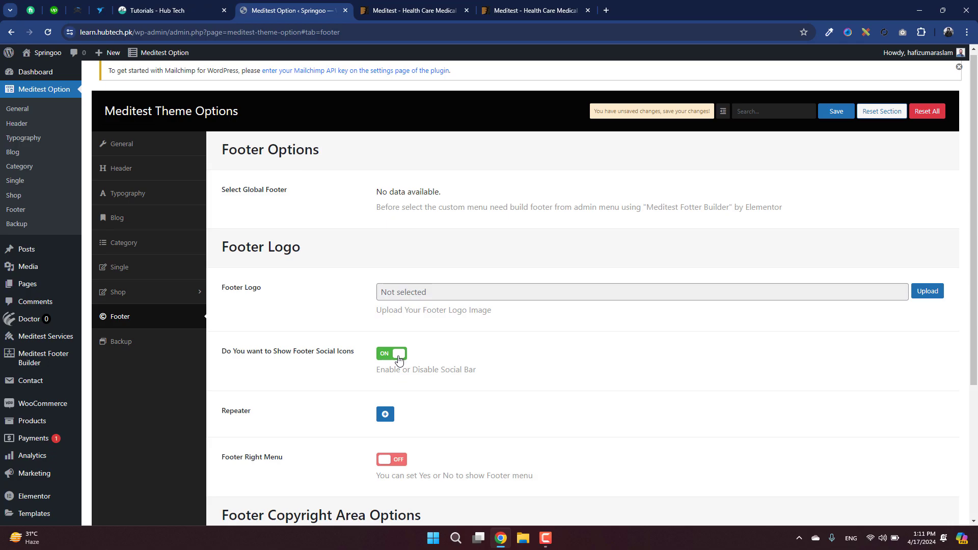
- Turn on the Footer Right Menu option and place the cursor in the Copyright Area Text field
{"action": "scroll", "coordinate": [551, 431], "scroll_direction": "down", "scroll_amount": 2}
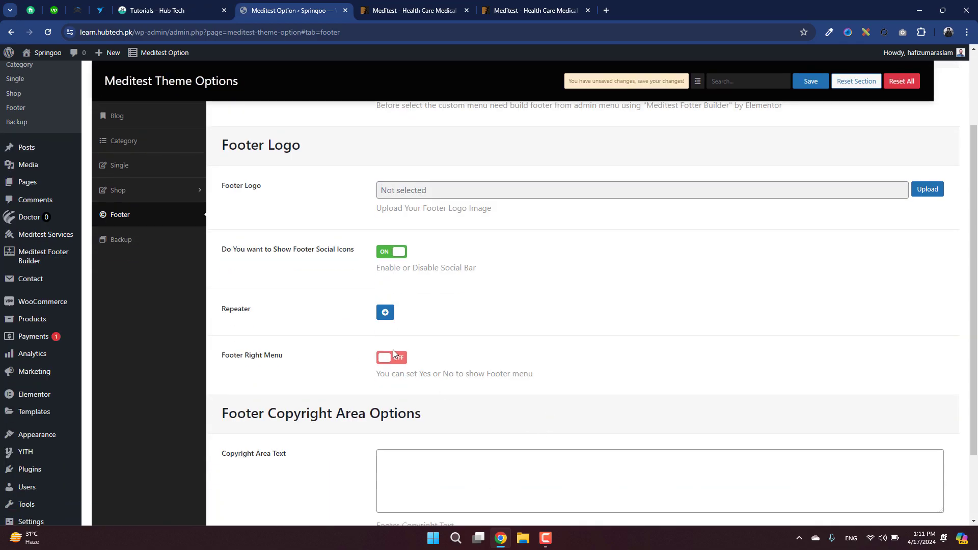
{"action": "left_click", "coordinate": [401, 359]}
{"action": "scroll", "coordinate": [401, 359], "scroll_direction": "down", "scroll_amount": 2}
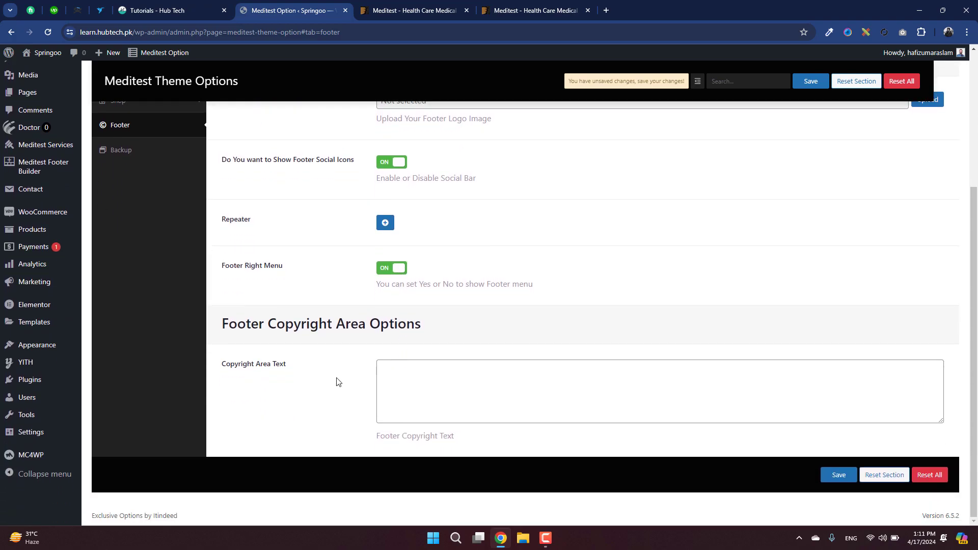
{"action": "left_click", "coordinate": [506, 393]}
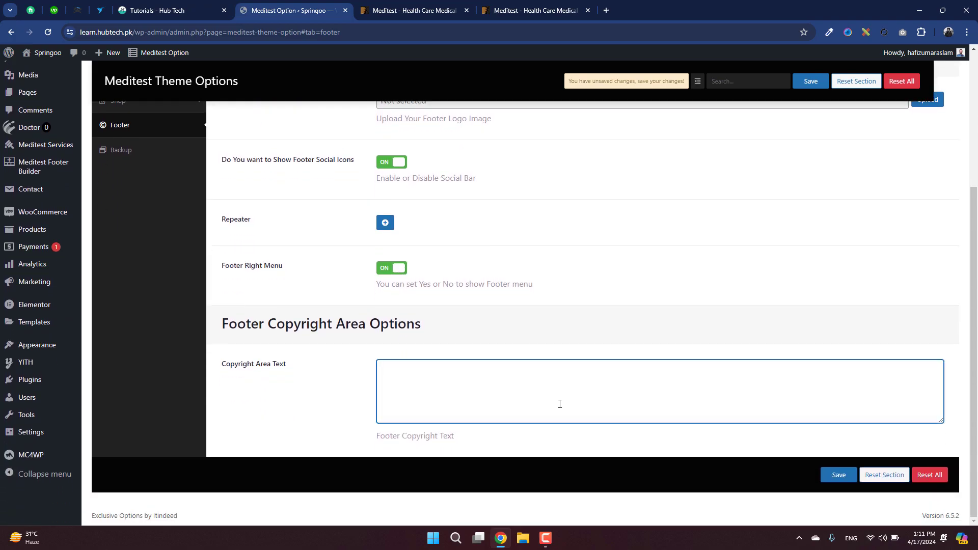
- Open the theme's Import Demo Data page and leave the theme options without saving the footer changes
{"action": "scroll", "coordinate": [350, 397], "scroll_direction": "up", "scroll_amount": 2}
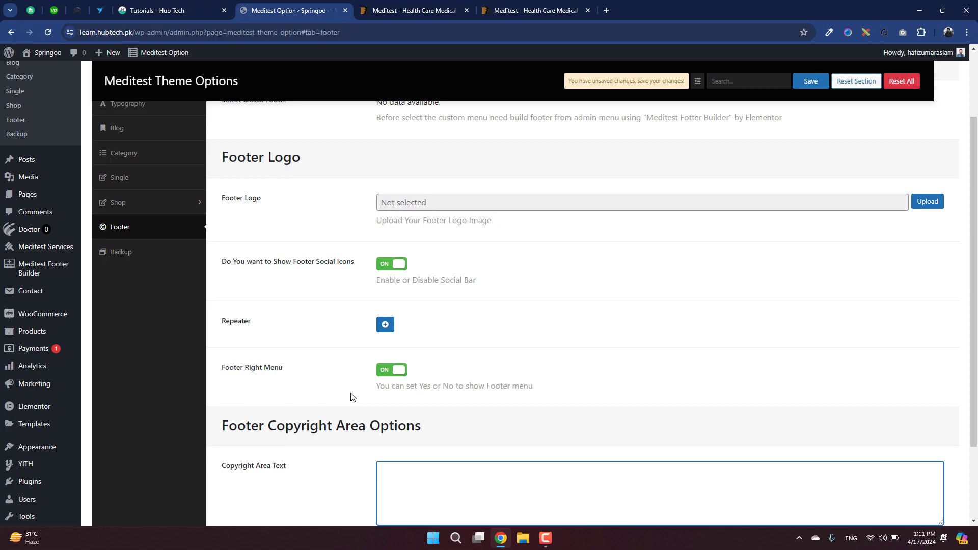
{"action": "scroll", "coordinate": [351, 397], "scroll_direction": "up", "scroll_amount": 2}
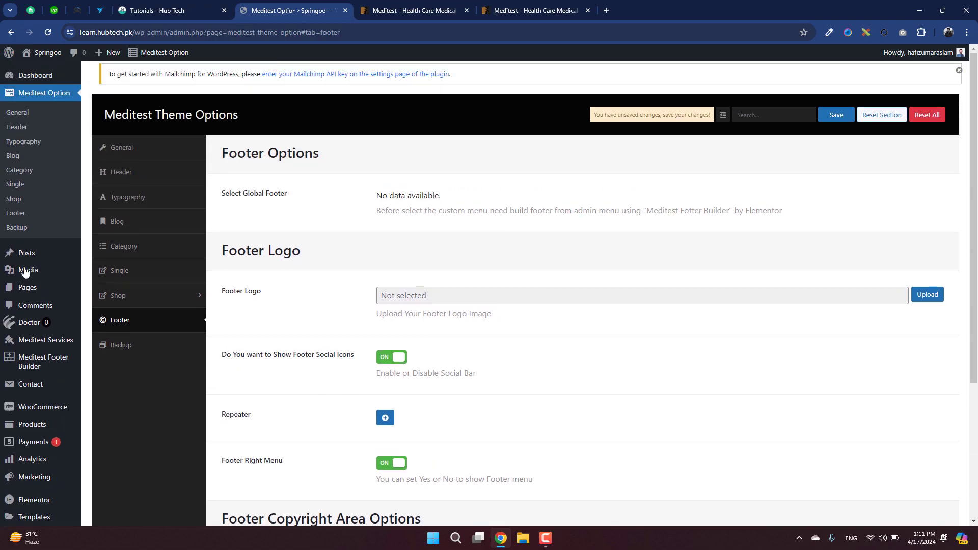
{"action": "mouse_move", "coordinate": [51, 319]}
{"action": "mouse_move", "coordinate": [49, 415]}
{"action": "scroll", "coordinate": [48, 415], "scroll_direction": "down", "scroll_amount": 3}
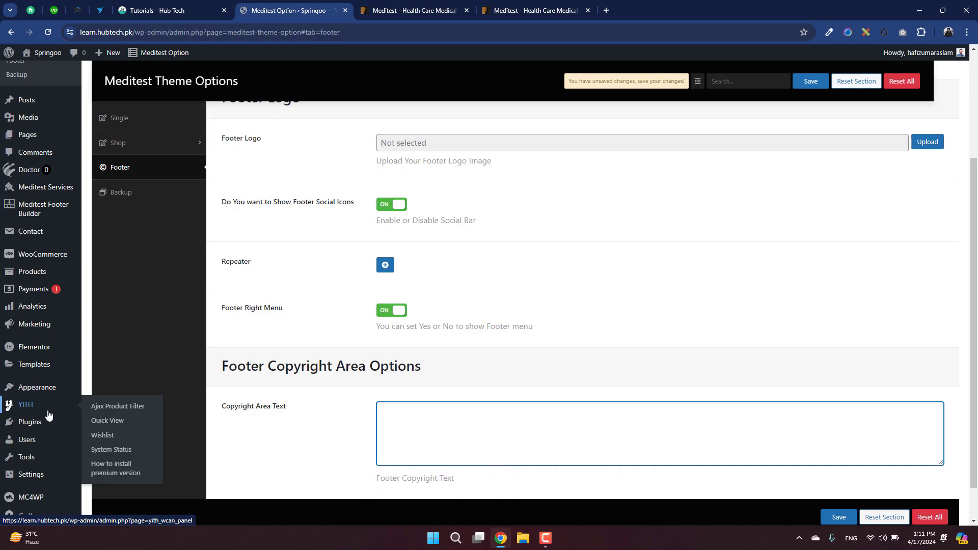
{"action": "mouse_move", "coordinate": [49, 396]}
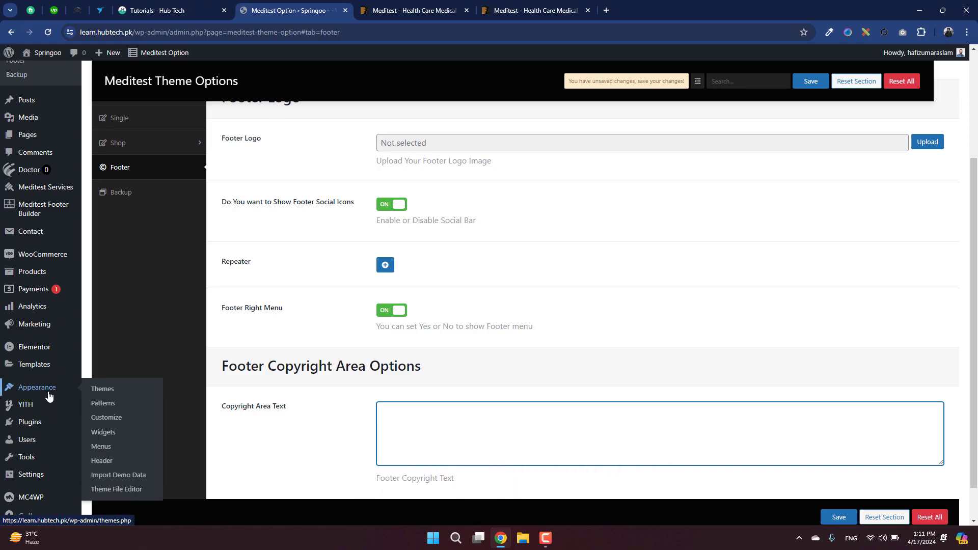
{"action": "left_click", "coordinate": [124, 477]}
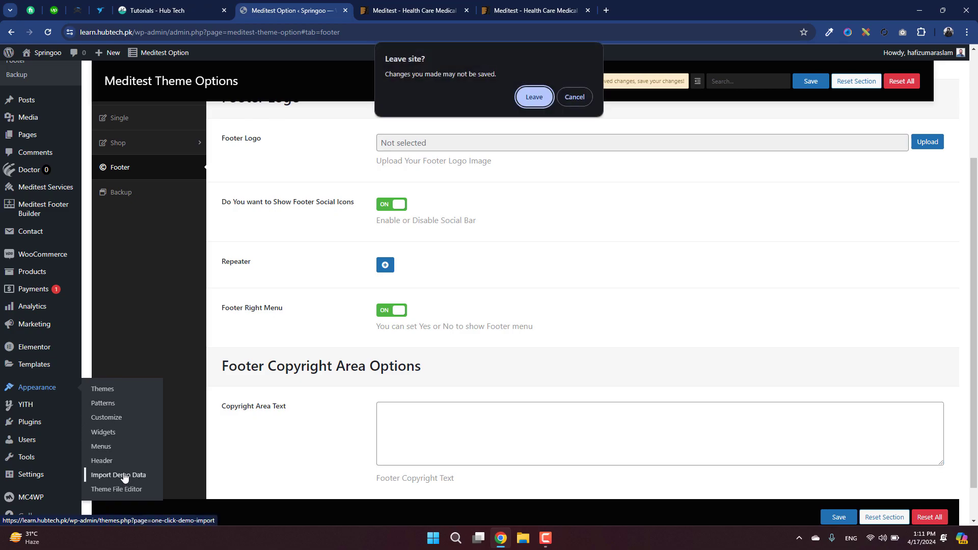
{"action": "left_click", "coordinate": [533, 97]}
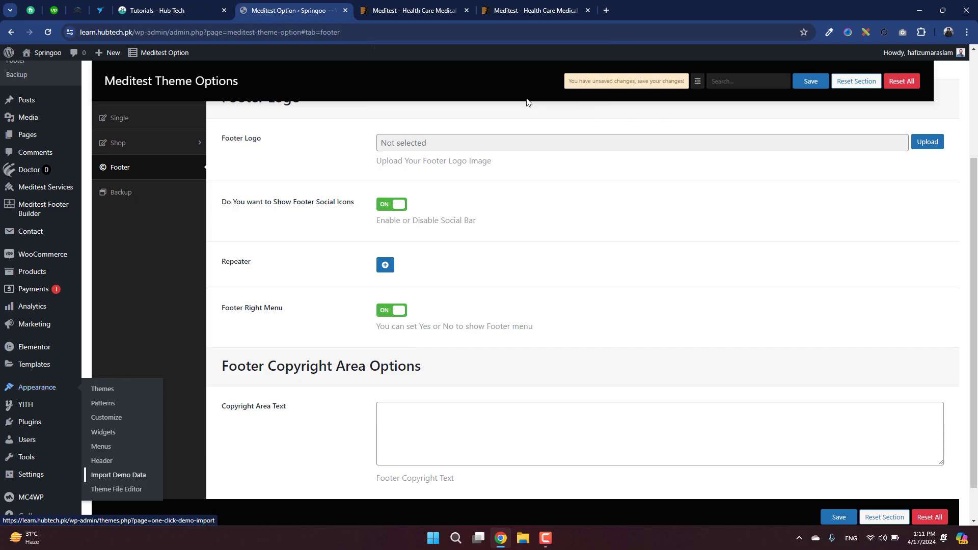
- Import the Meditest demo data without adding any of the recommended plugins
{"action": "scroll", "coordinate": [507, 208], "scroll_direction": "down", "scroll_amount": 1}
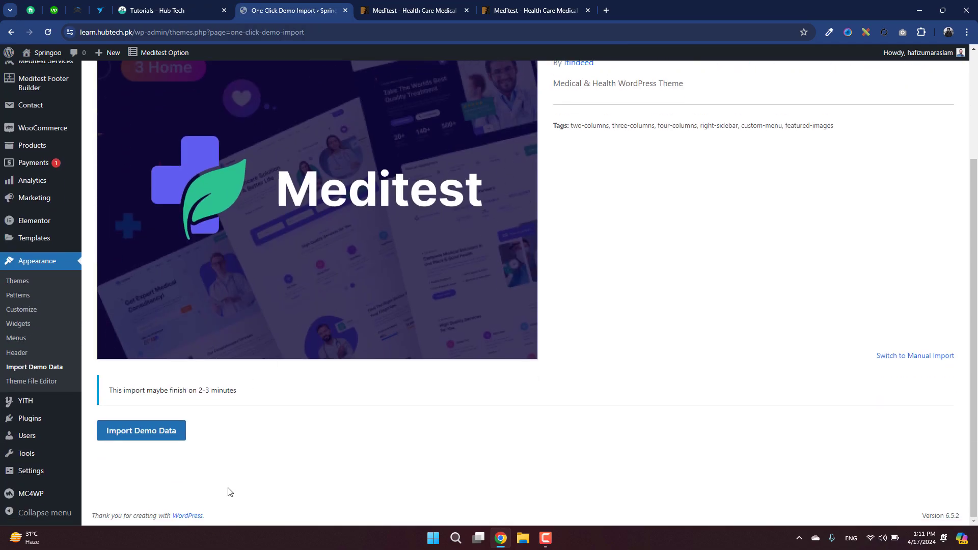
{"action": "left_click", "coordinate": [133, 432]}
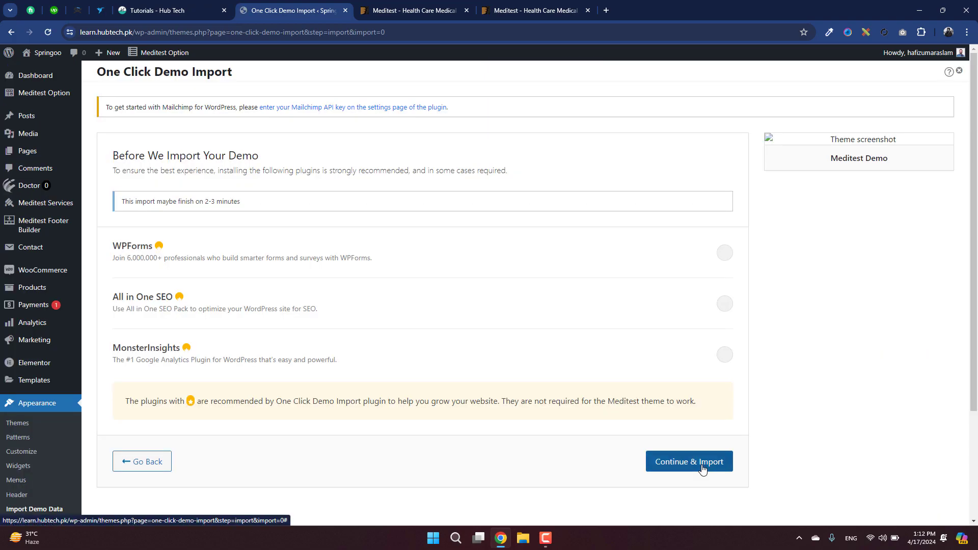
{"action": "left_click", "coordinate": [702, 469]}
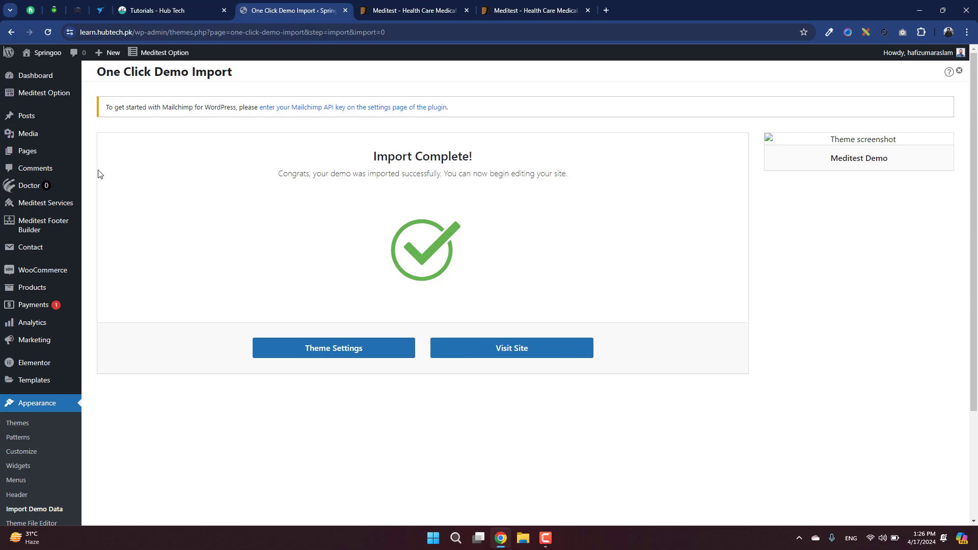
- Visit the live site and review the imported home page from the hero banner through services, pricing and appointment form to the blog section
{"action": "mouse_move", "coordinate": [46, 53]}
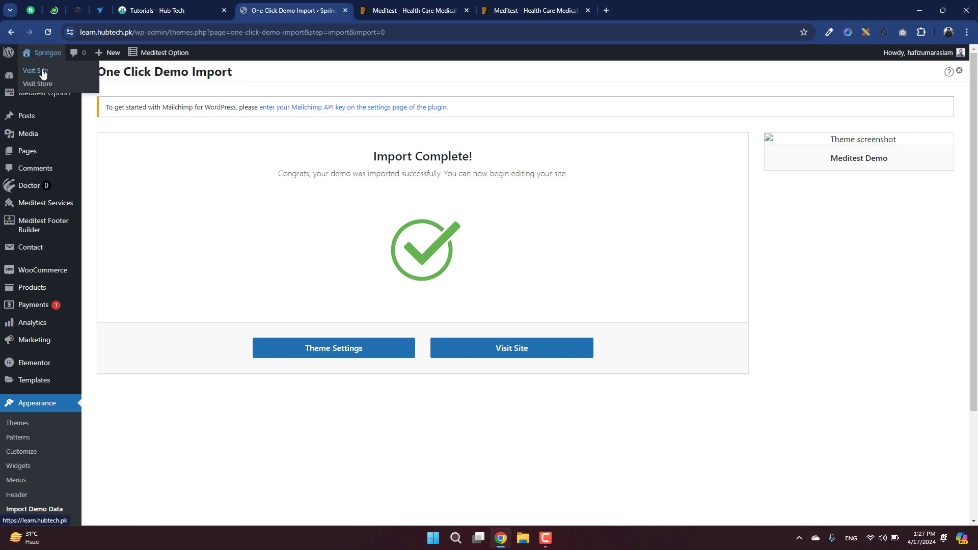
{"action": "left_click", "coordinate": [44, 74]}
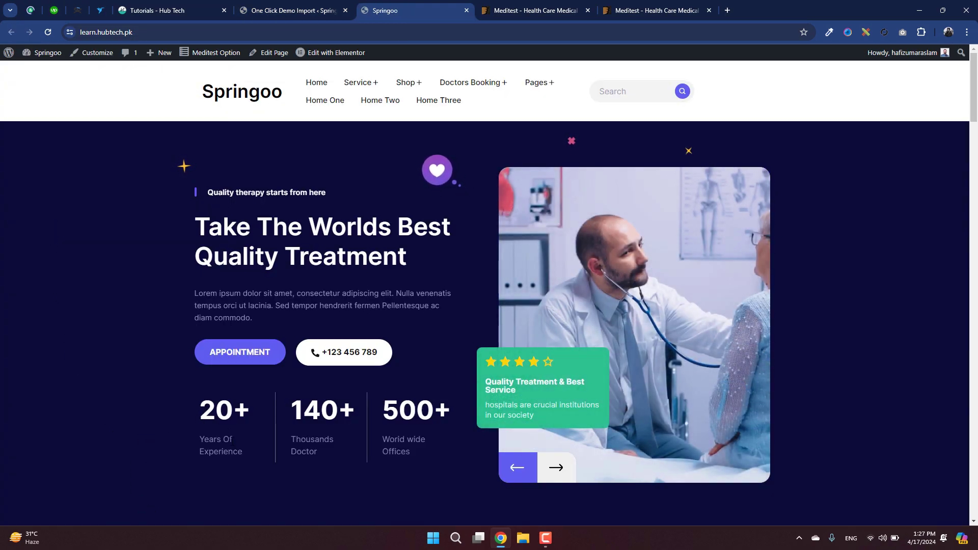
{"action": "scroll", "coordinate": [233, 442], "scroll_direction": "down", "scroll_amount": 1}
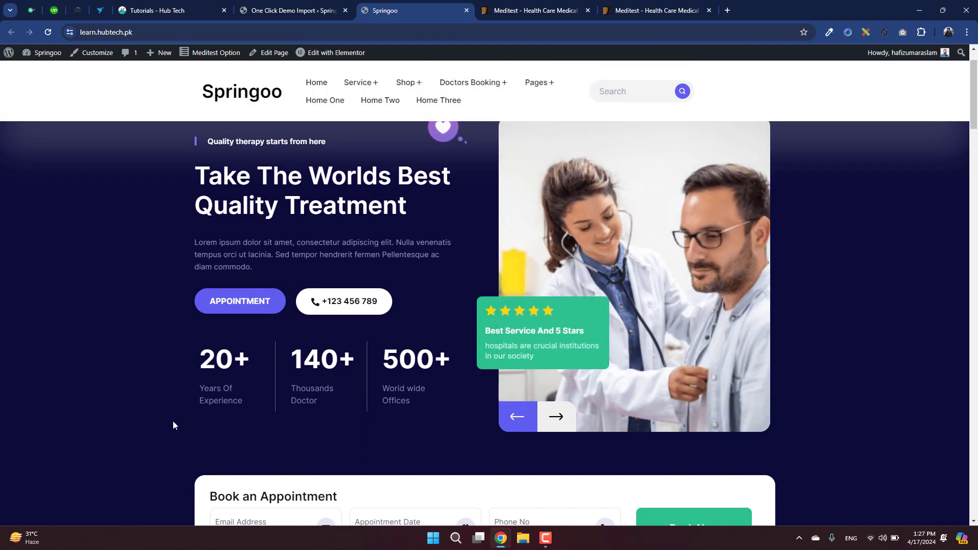
{"action": "scroll", "coordinate": [173, 421], "scroll_direction": "up", "scroll_amount": 1}
{"action": "scroll", "coordinate": [810, 402], "scroll_direction": "down", "scroll_amount": 6}
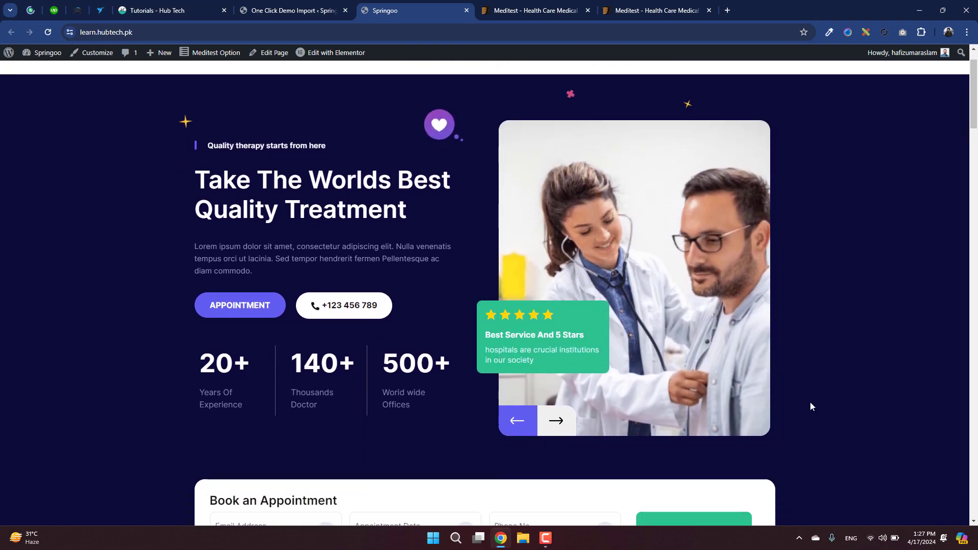
{"action": "scroll", "coordinate": [811, 406], "scroll_direction": "down", "scroll_amount": 6}
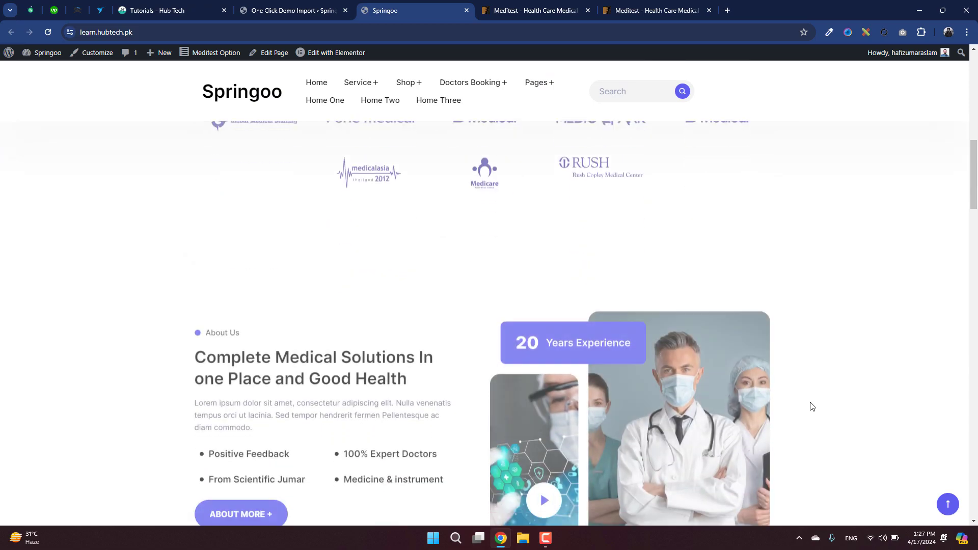
{"action": "scroll", "coordinate": [811, 406], "scroll_direction": "down", "scroll_amount": 5}
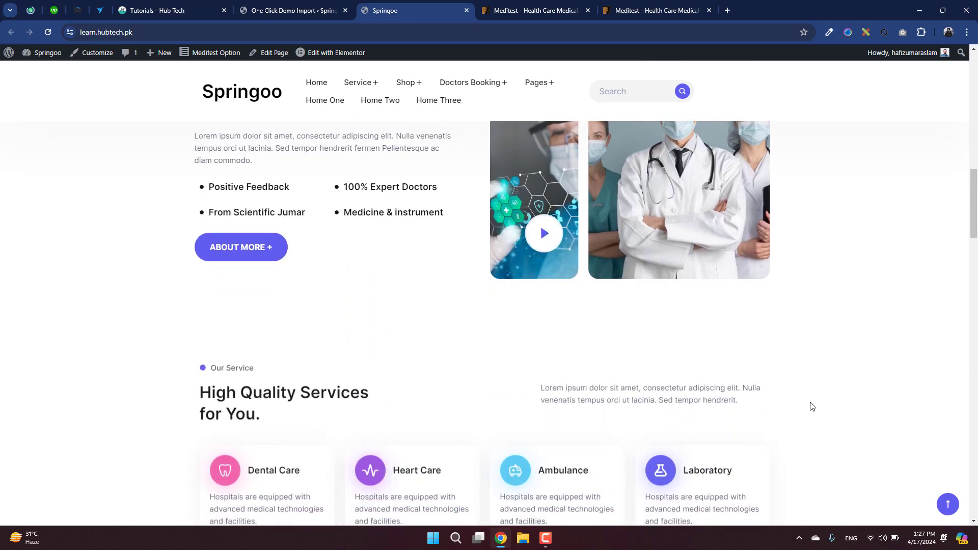
{"action": "scroll", "coordinate": [811, 406], "scroll_direction": "down", "scroll_amount": 3}
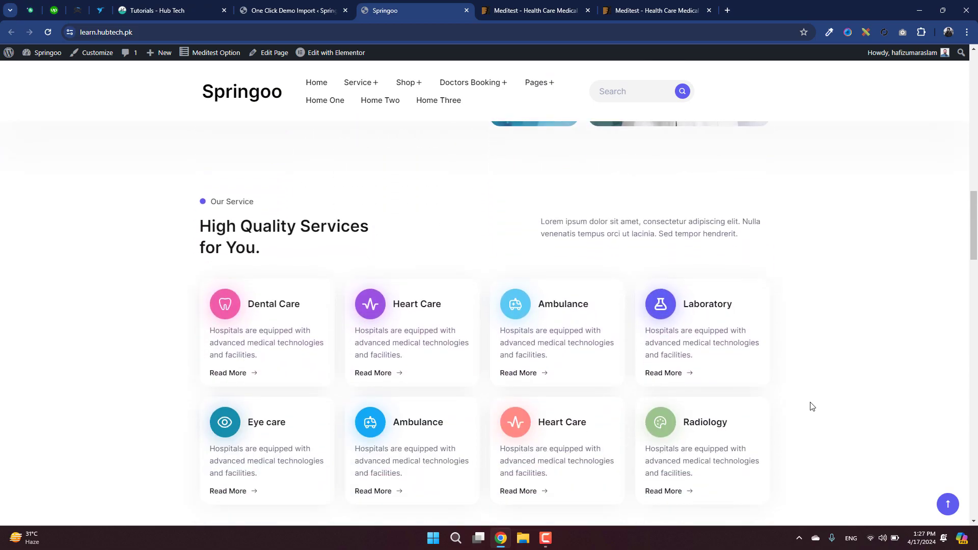
{"action": "scroll", "coordinate": [811, 406], "scroll_direction": "down", "scroll_amount": 9}
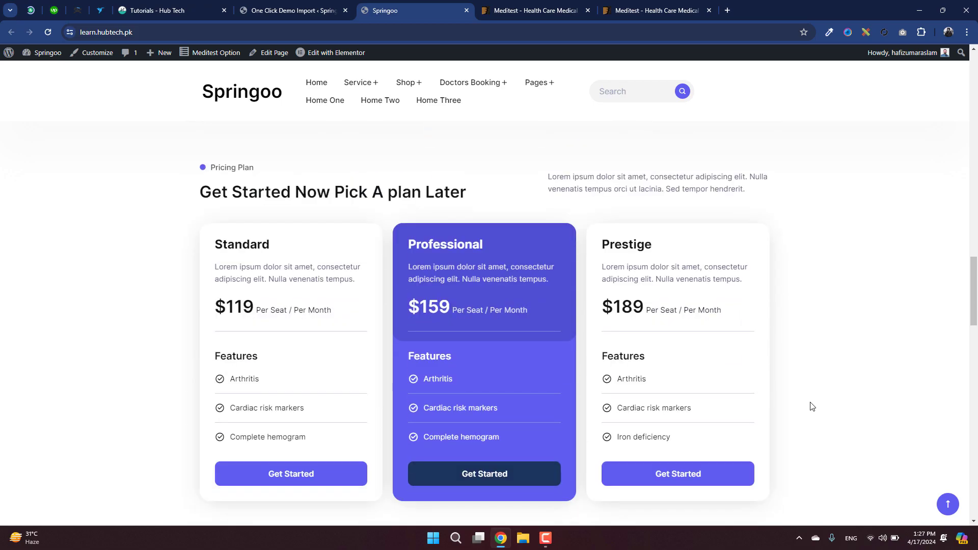
{"action": "scroll", "coordinate": [811, 406], "scroll_direction": "down", "scroll_amount": 14}
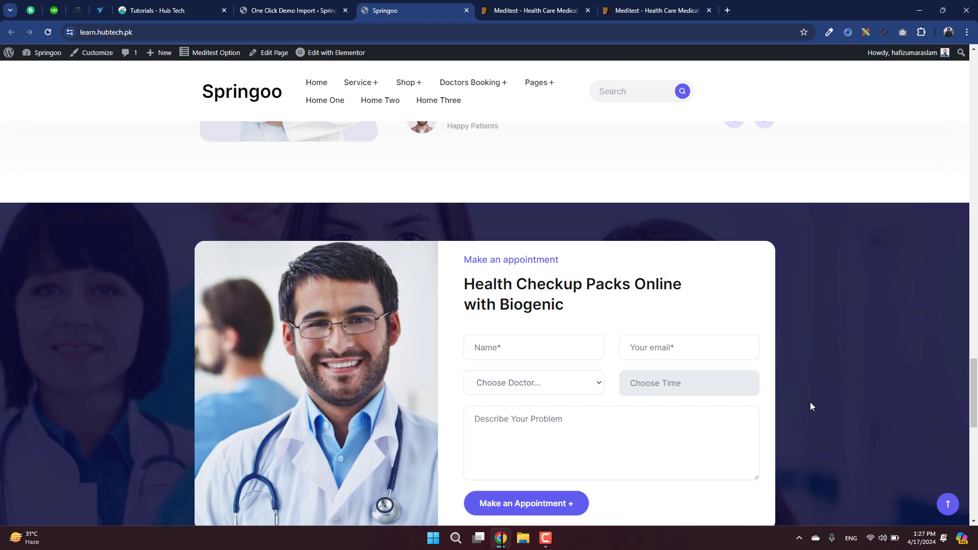
{"action": "scroll", "coordinate": [810, 403], "scroll_direction": "down", "scroll_amount": 6}
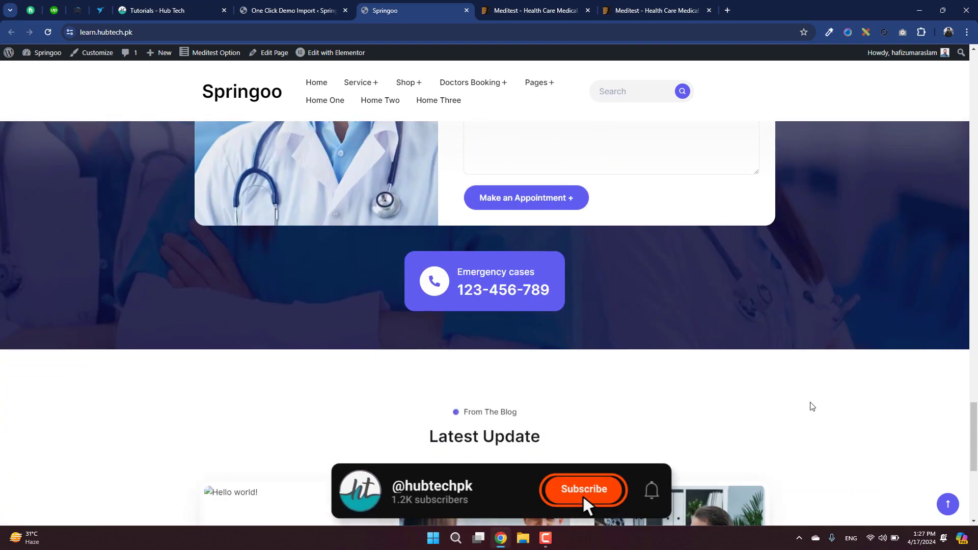
{"action": "scroll", "coordinate": [812, 406], "scroll_direction": "down", "scroll_amount": 5}
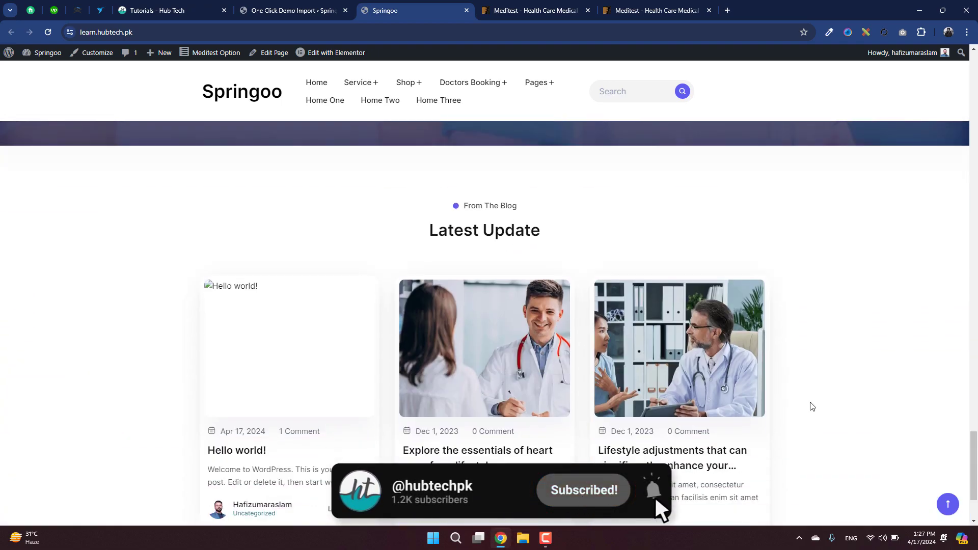